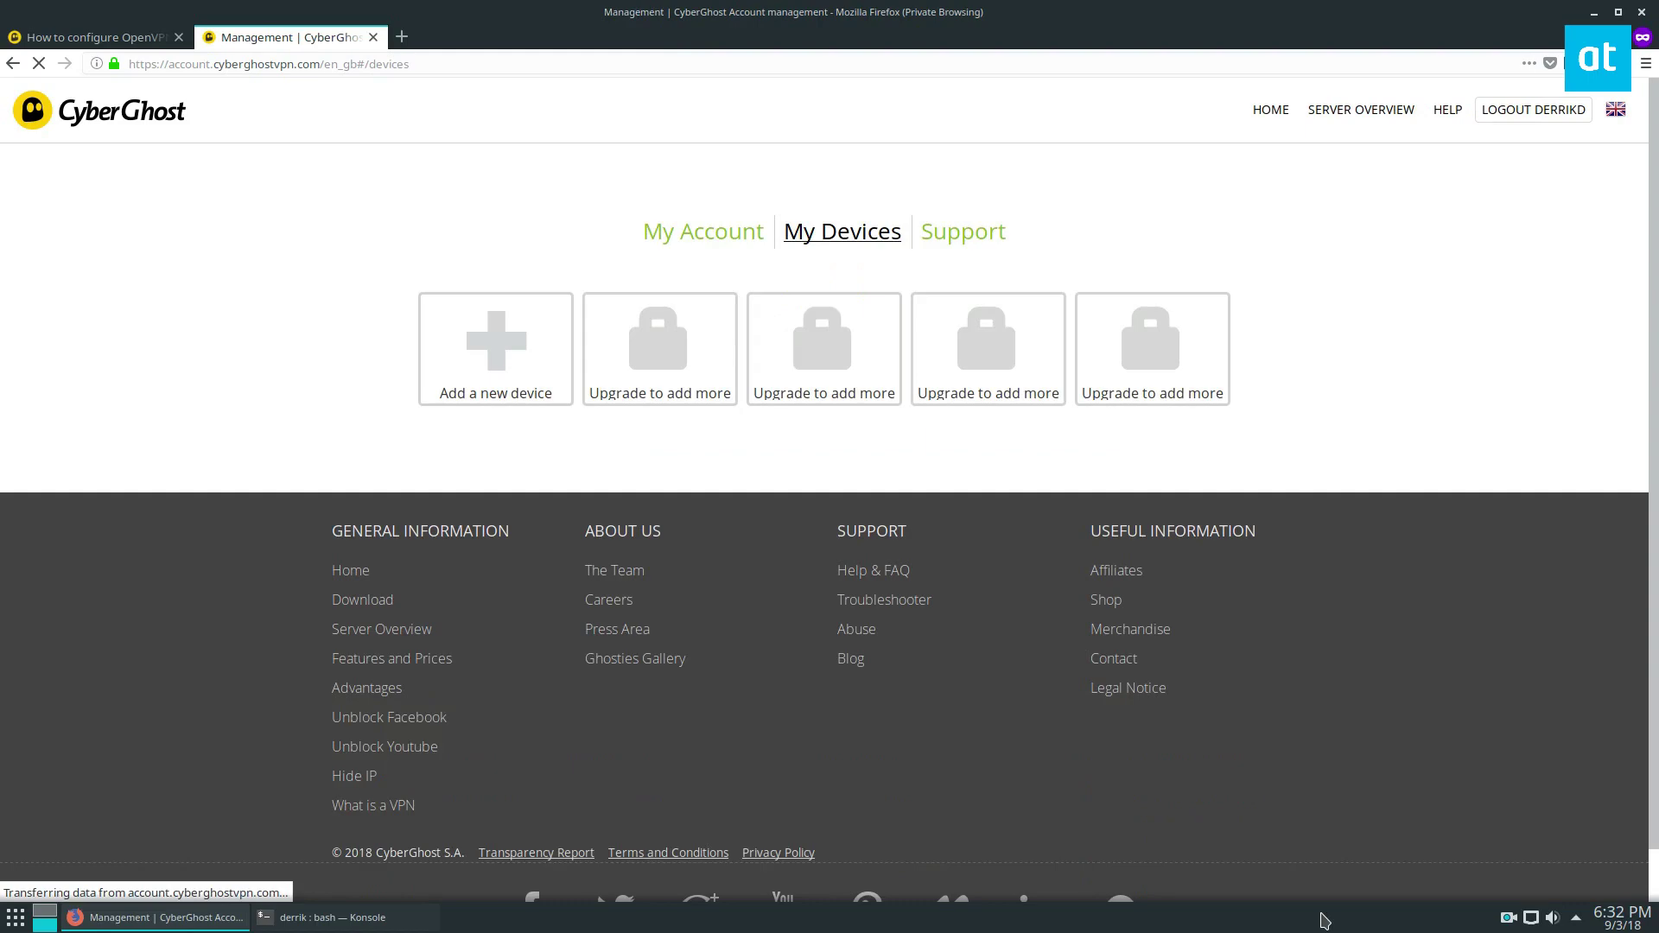
Step: Start adding a new device from the account's My Devices page
{"action": "left_click", "coordinate": [500, 342]}
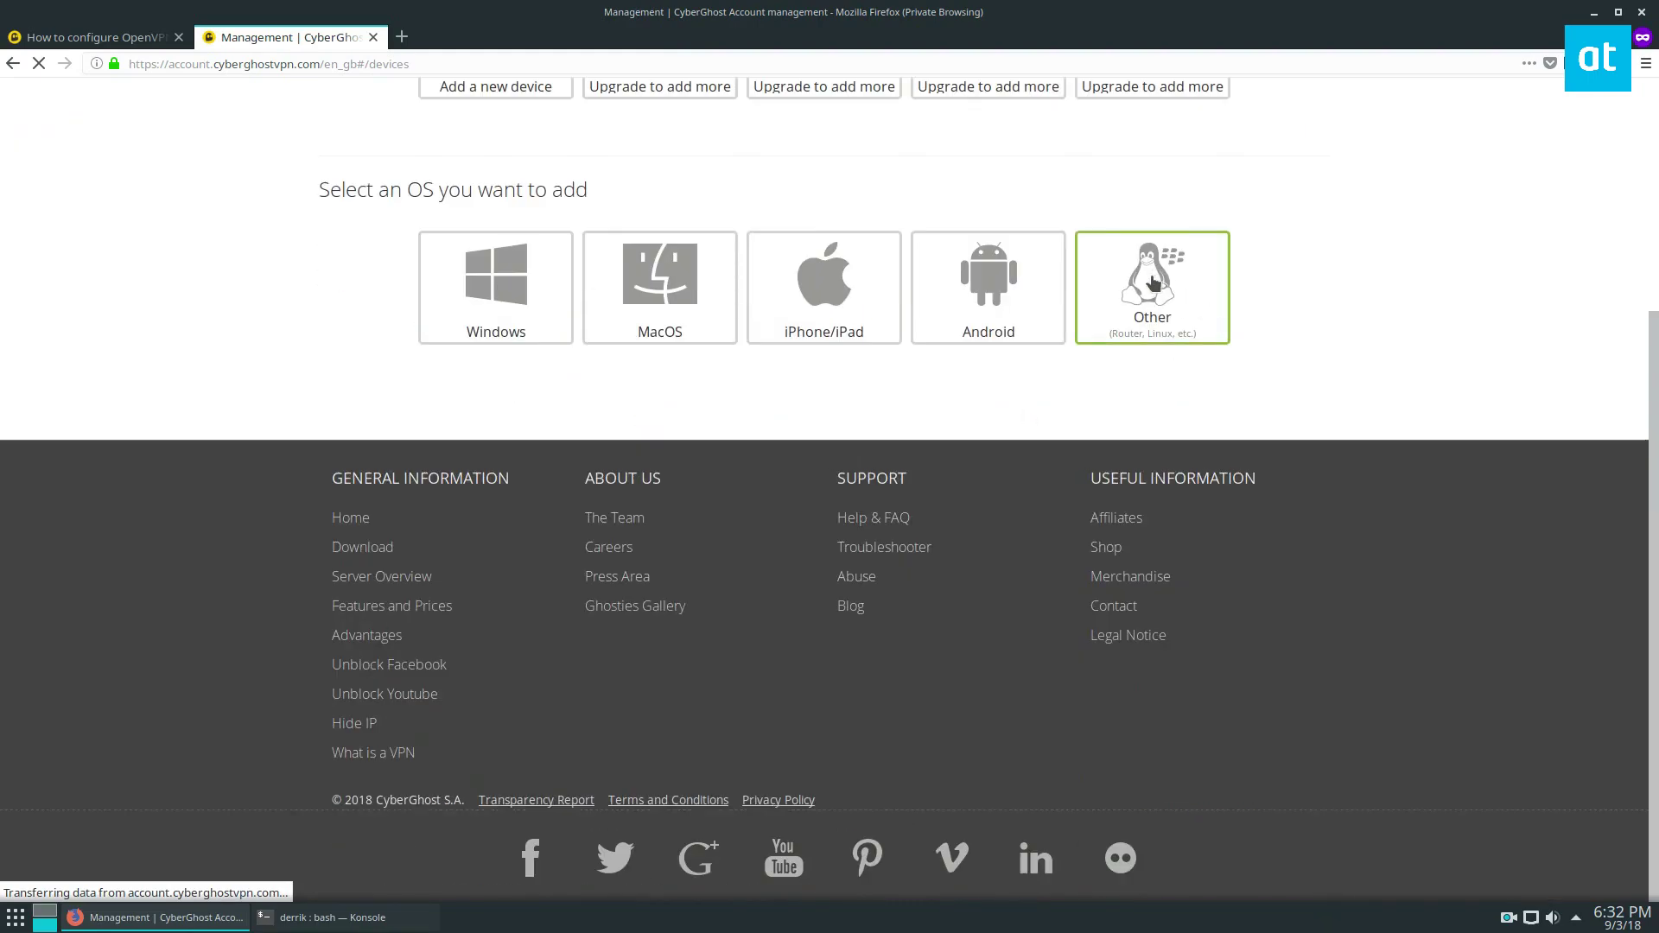
Step: Add an Other (Router, Linux) device with new credentials and name it Desktop
{"action": "left_click", "coordinate": [1156, 318]}
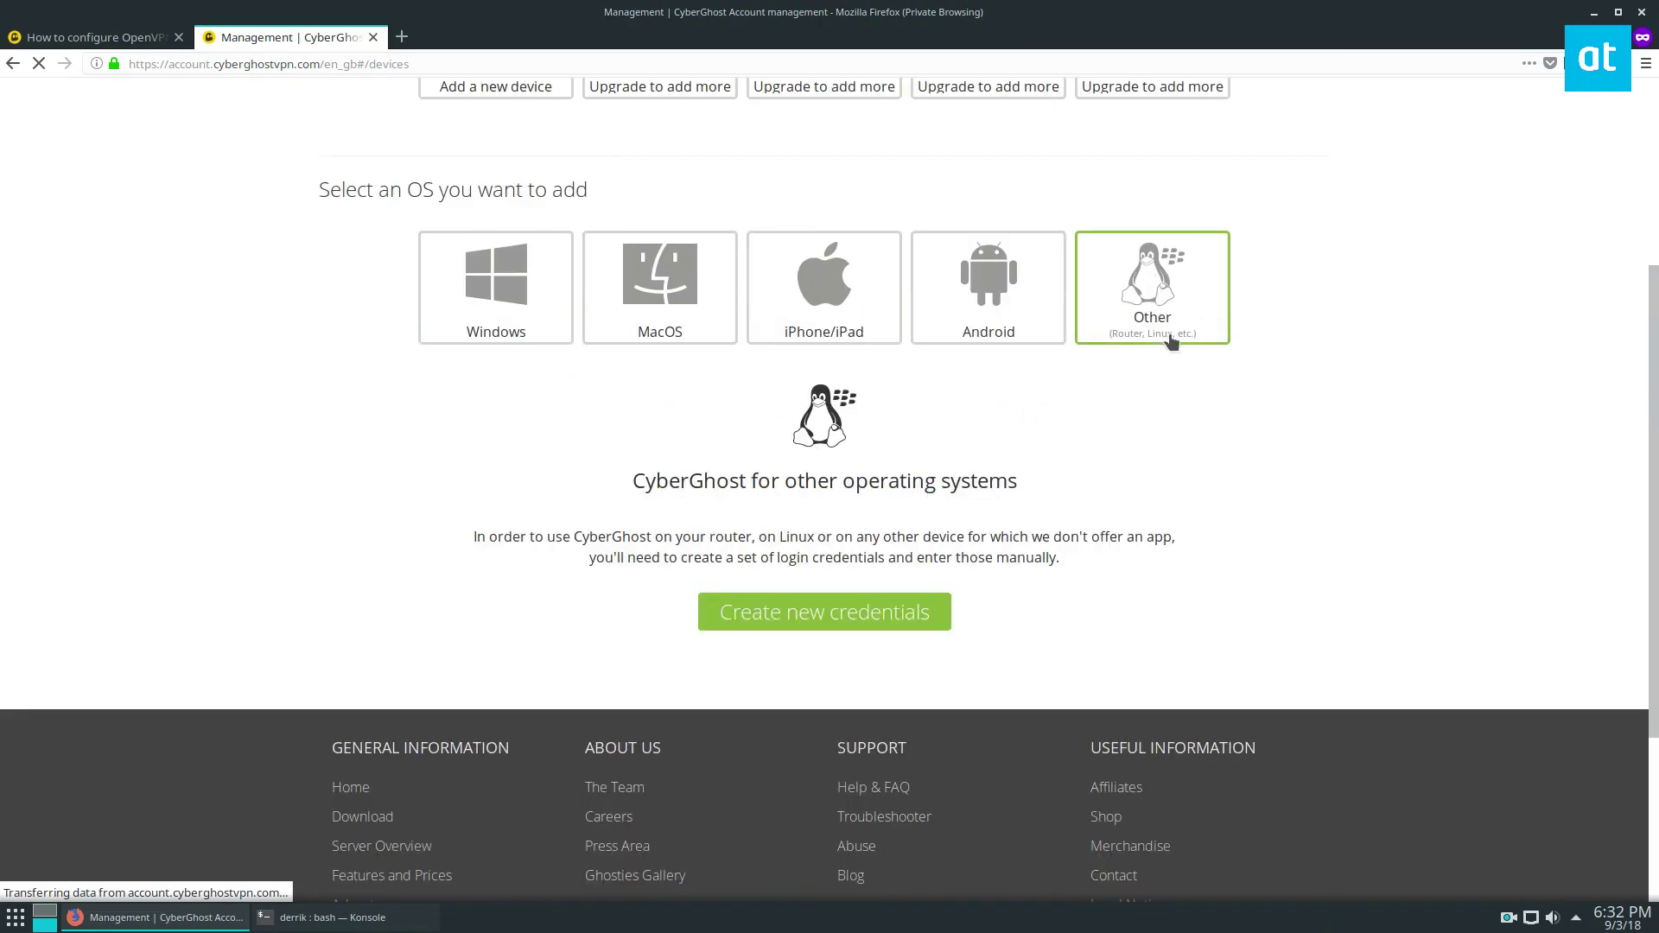
{"action": "left_click", "coordinate": [771, 613]}
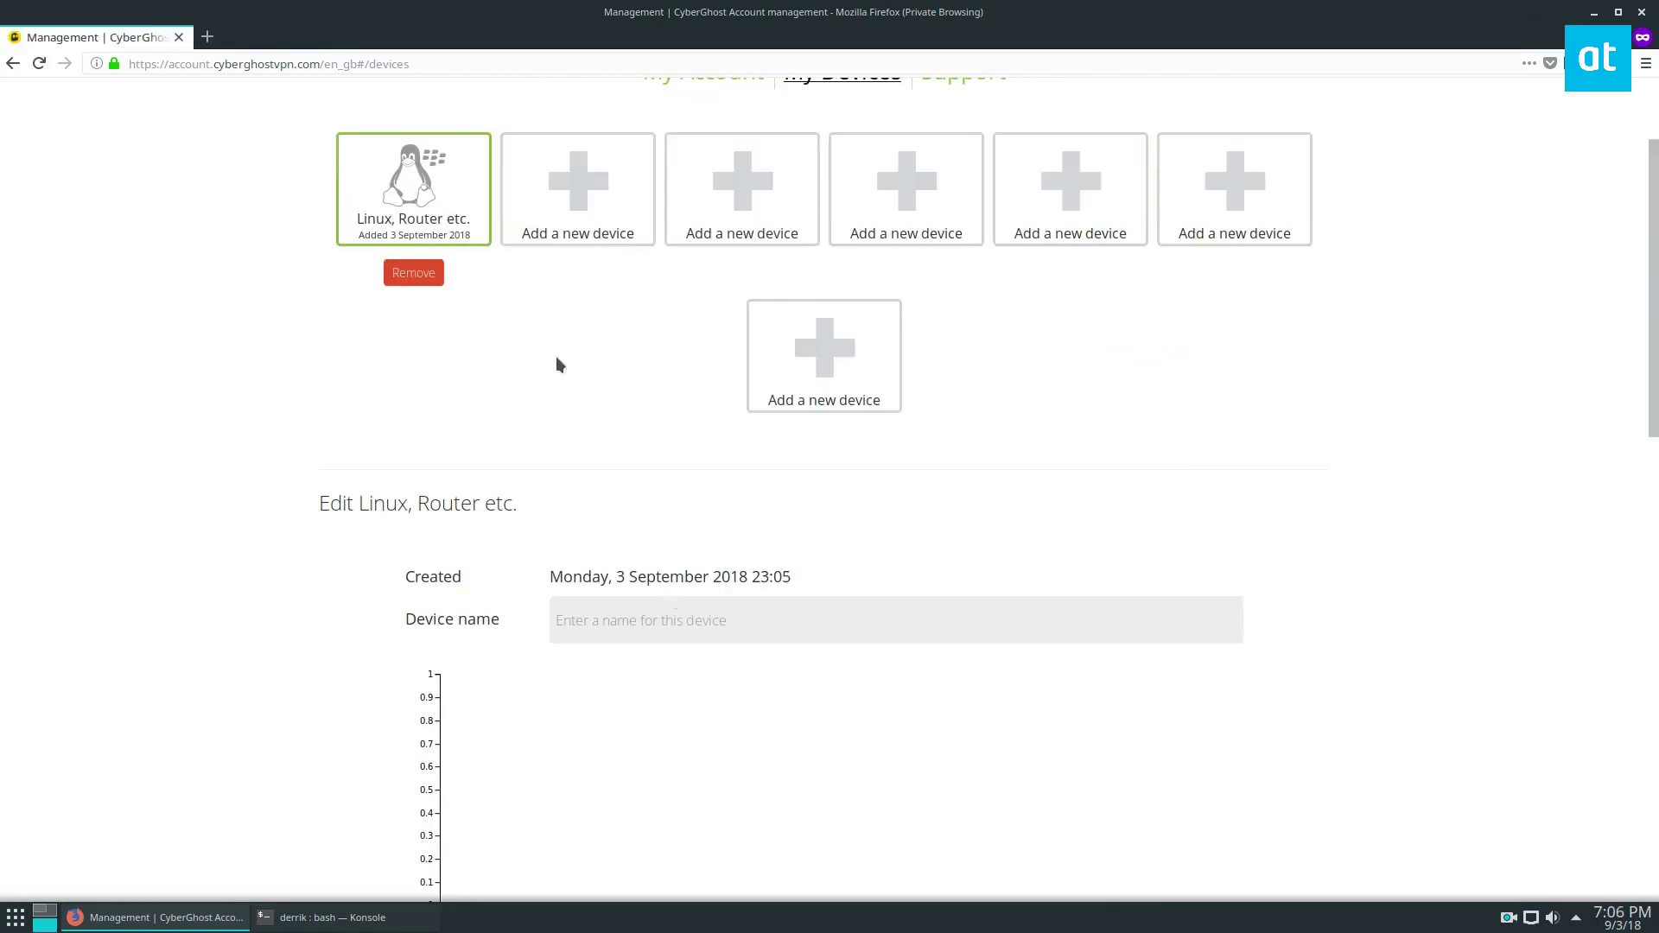
{"action": "scroll", "coordinate": [1044, 829], "scroll_direction": "up", "scroll_amount": 3}
{"action": "scroll", "coordinate": [864, 398], "scroll_direction": "down", "scroll_amount": 4}
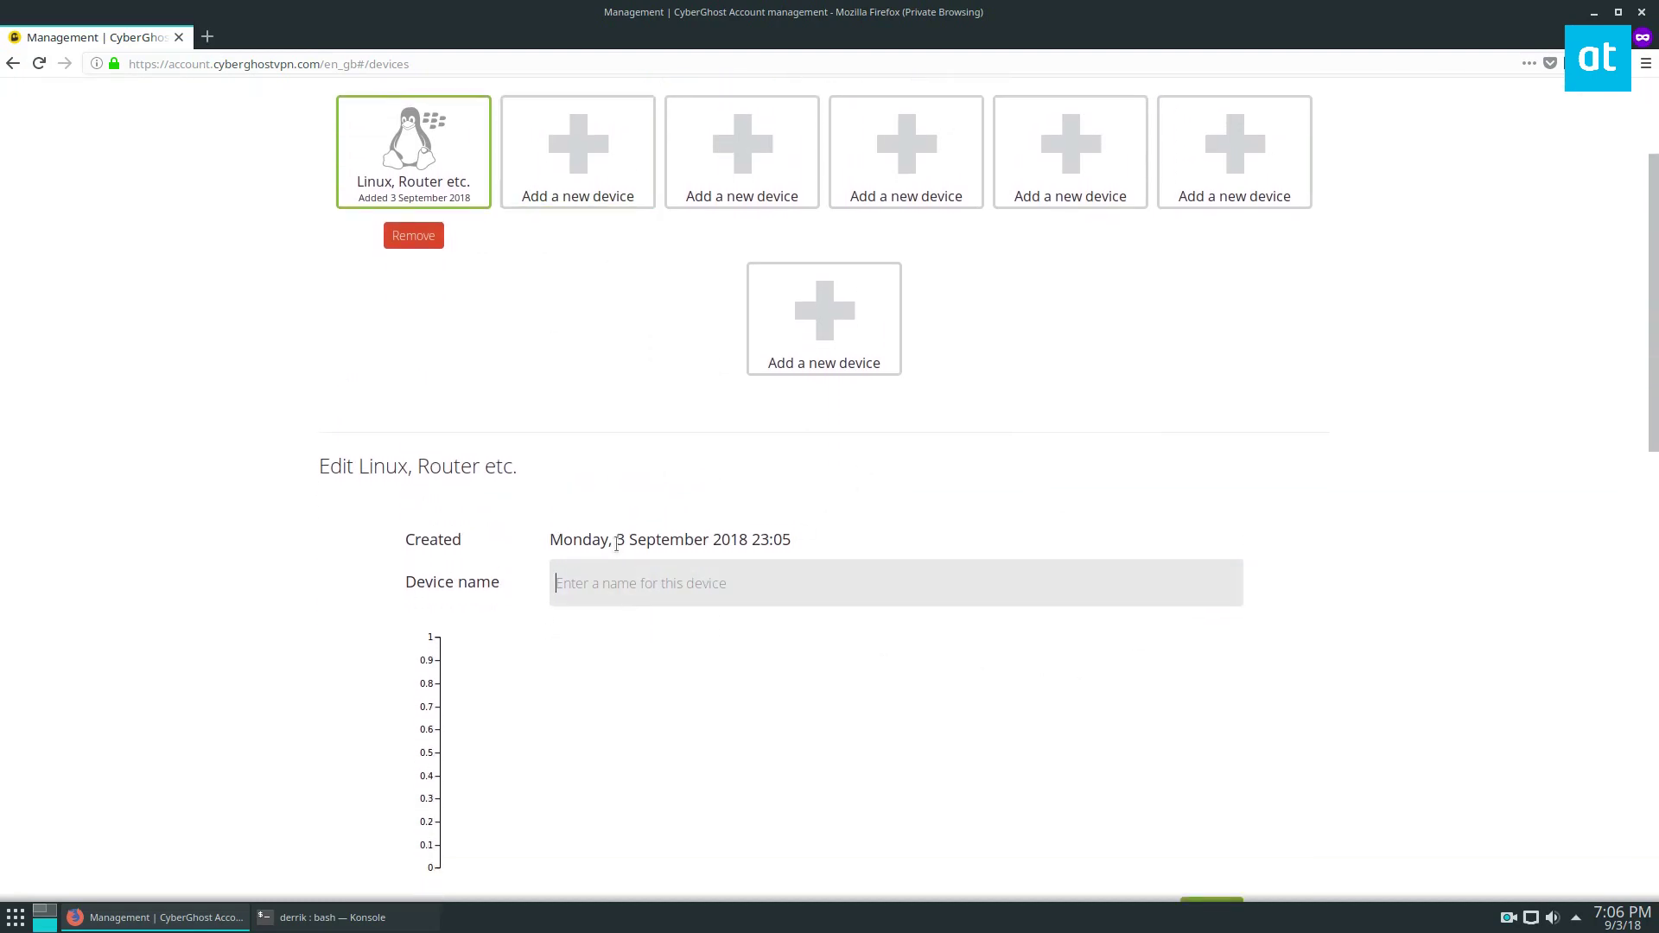
{"action": "type", "text": "Desktop"}
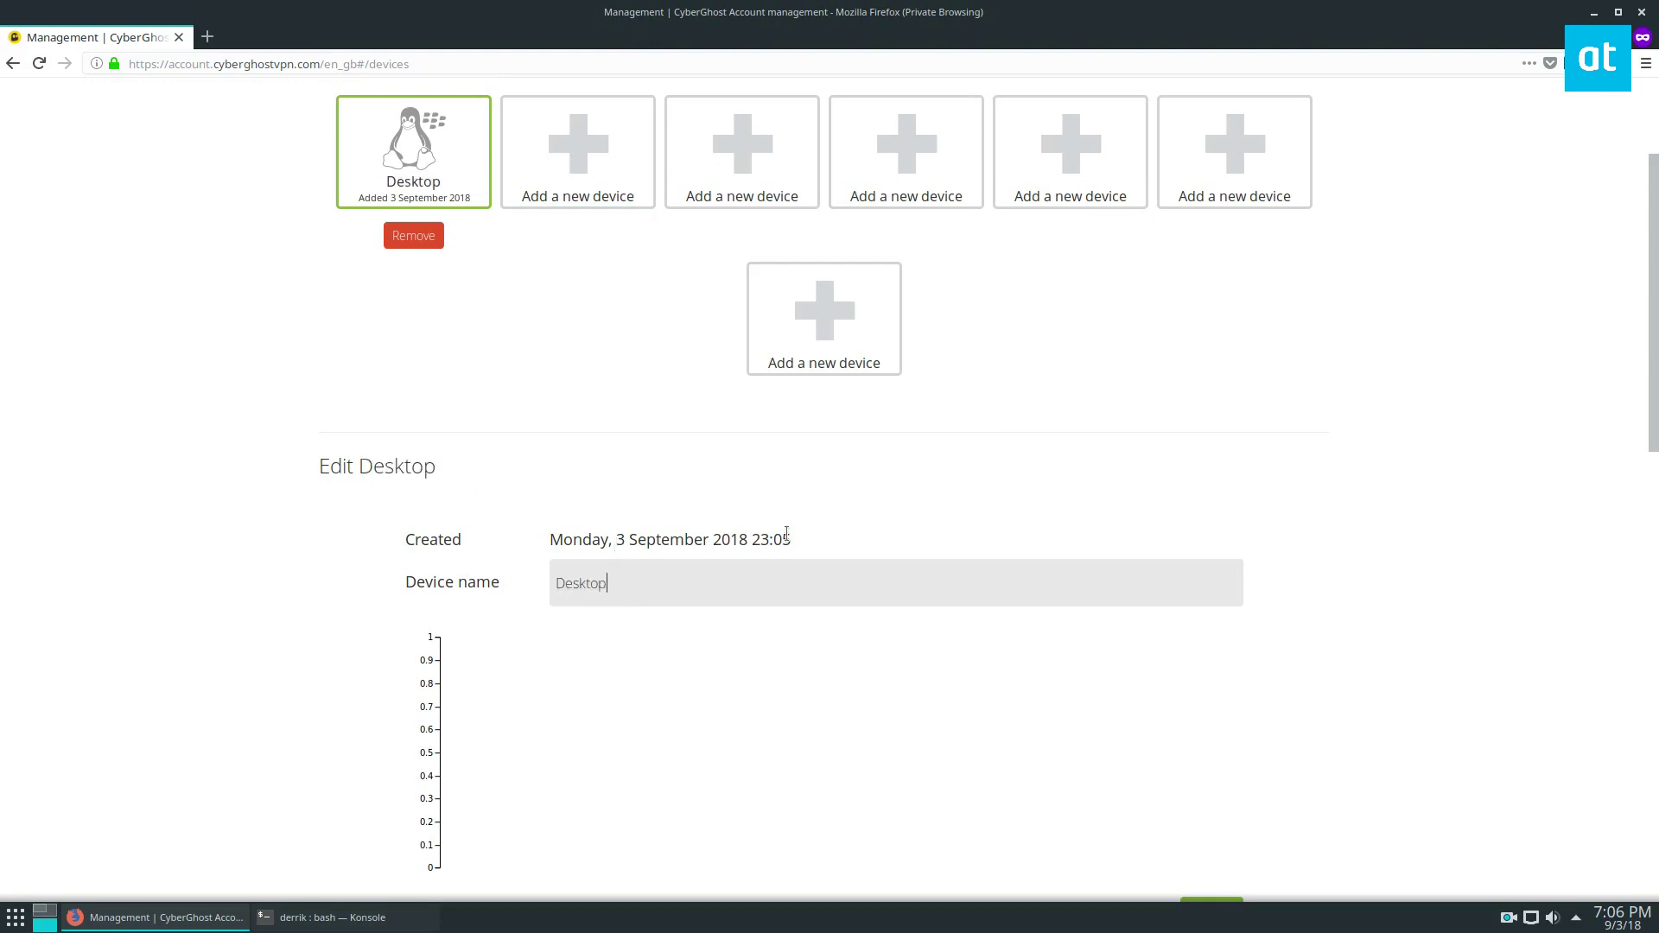
Step: Choose the OpenVPN (UDP) protocol and a United States server country
{"action": "scroll", "coordinate": [786, 534], "scroll_direction": "down", "scroll_amount": 5}
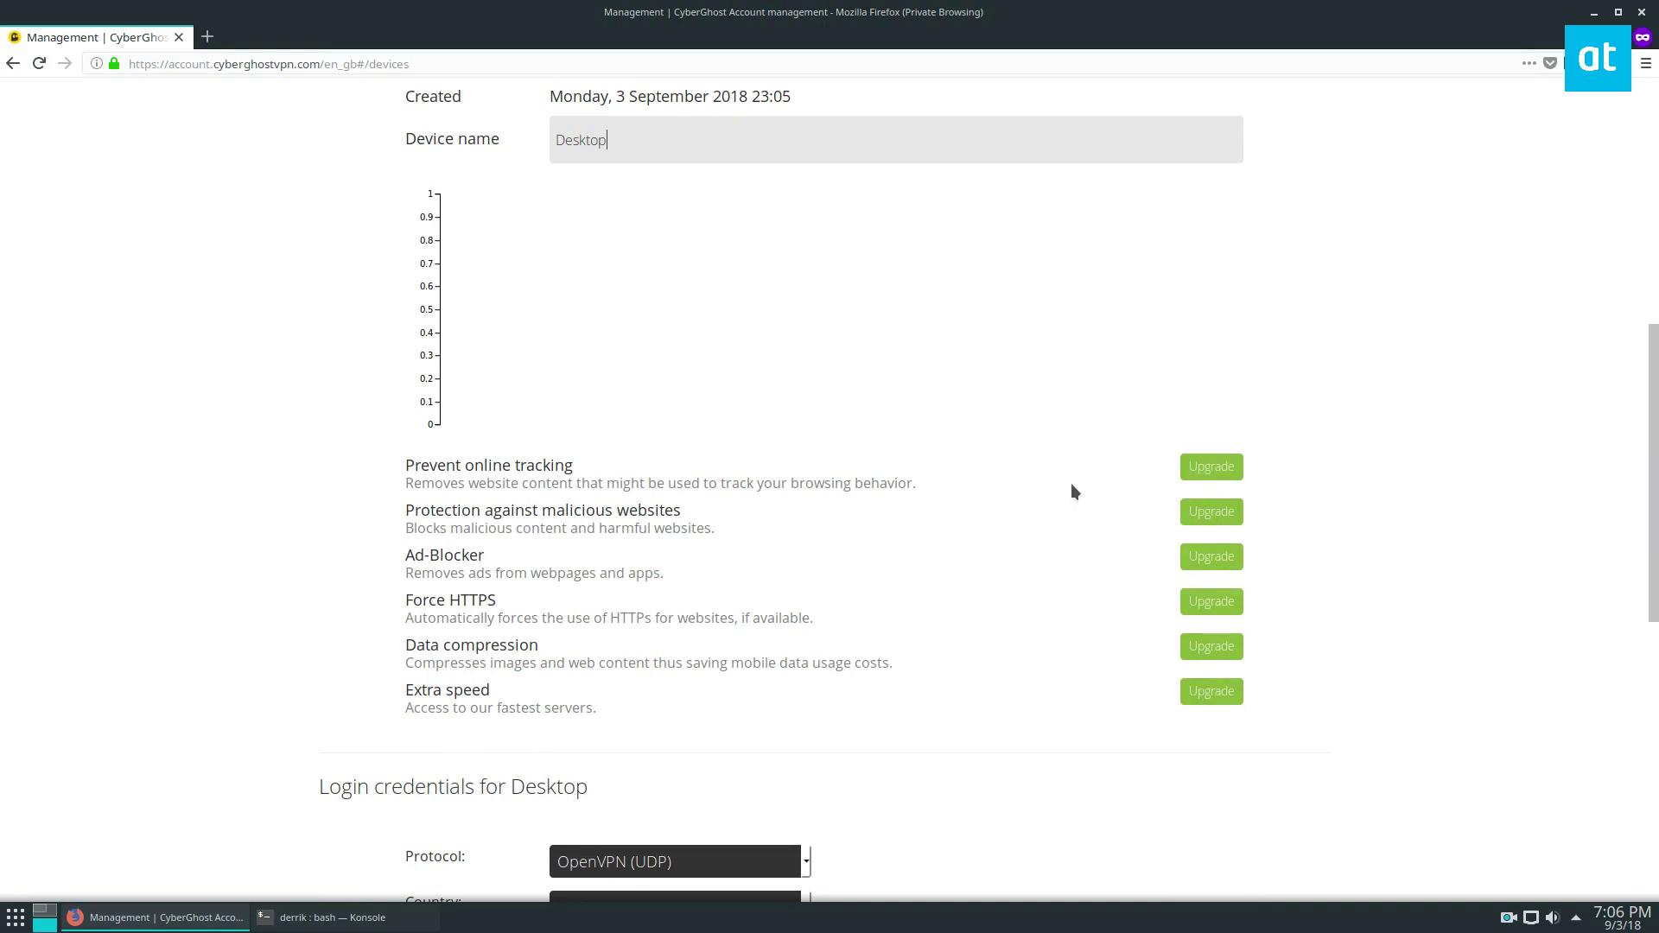
{"action": "scroll", "coordinate": [1106, 457], "scroll_direction": "down", "scroll_amount": 3}
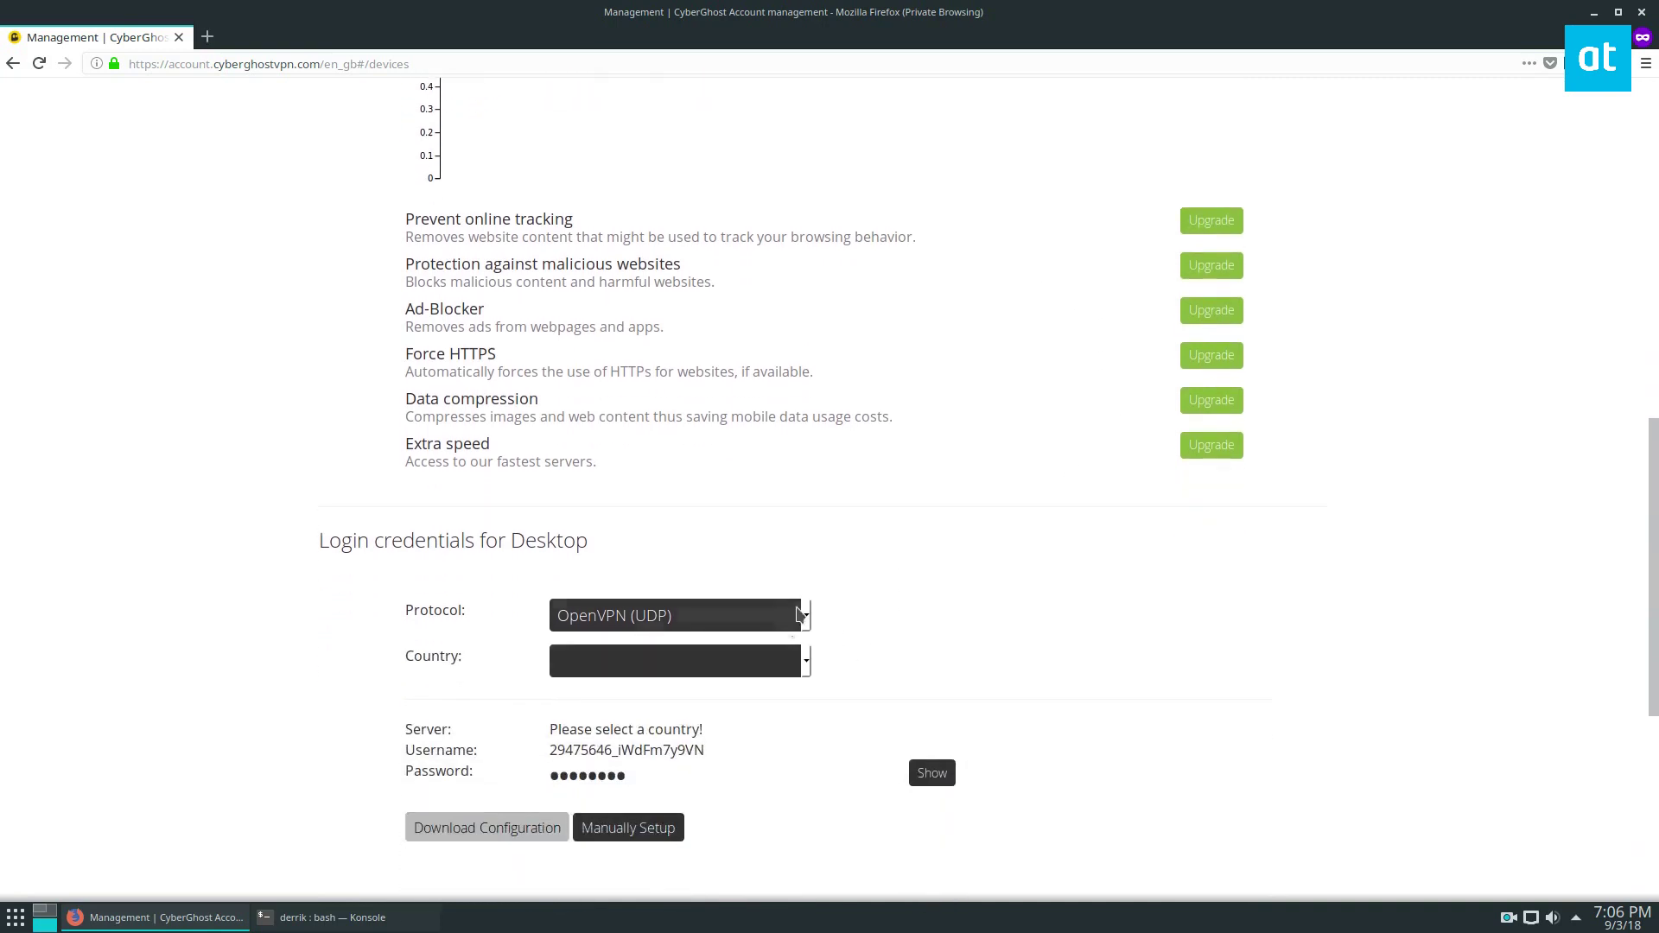
{"action": "left_click", "coordinate": [635, 616]}
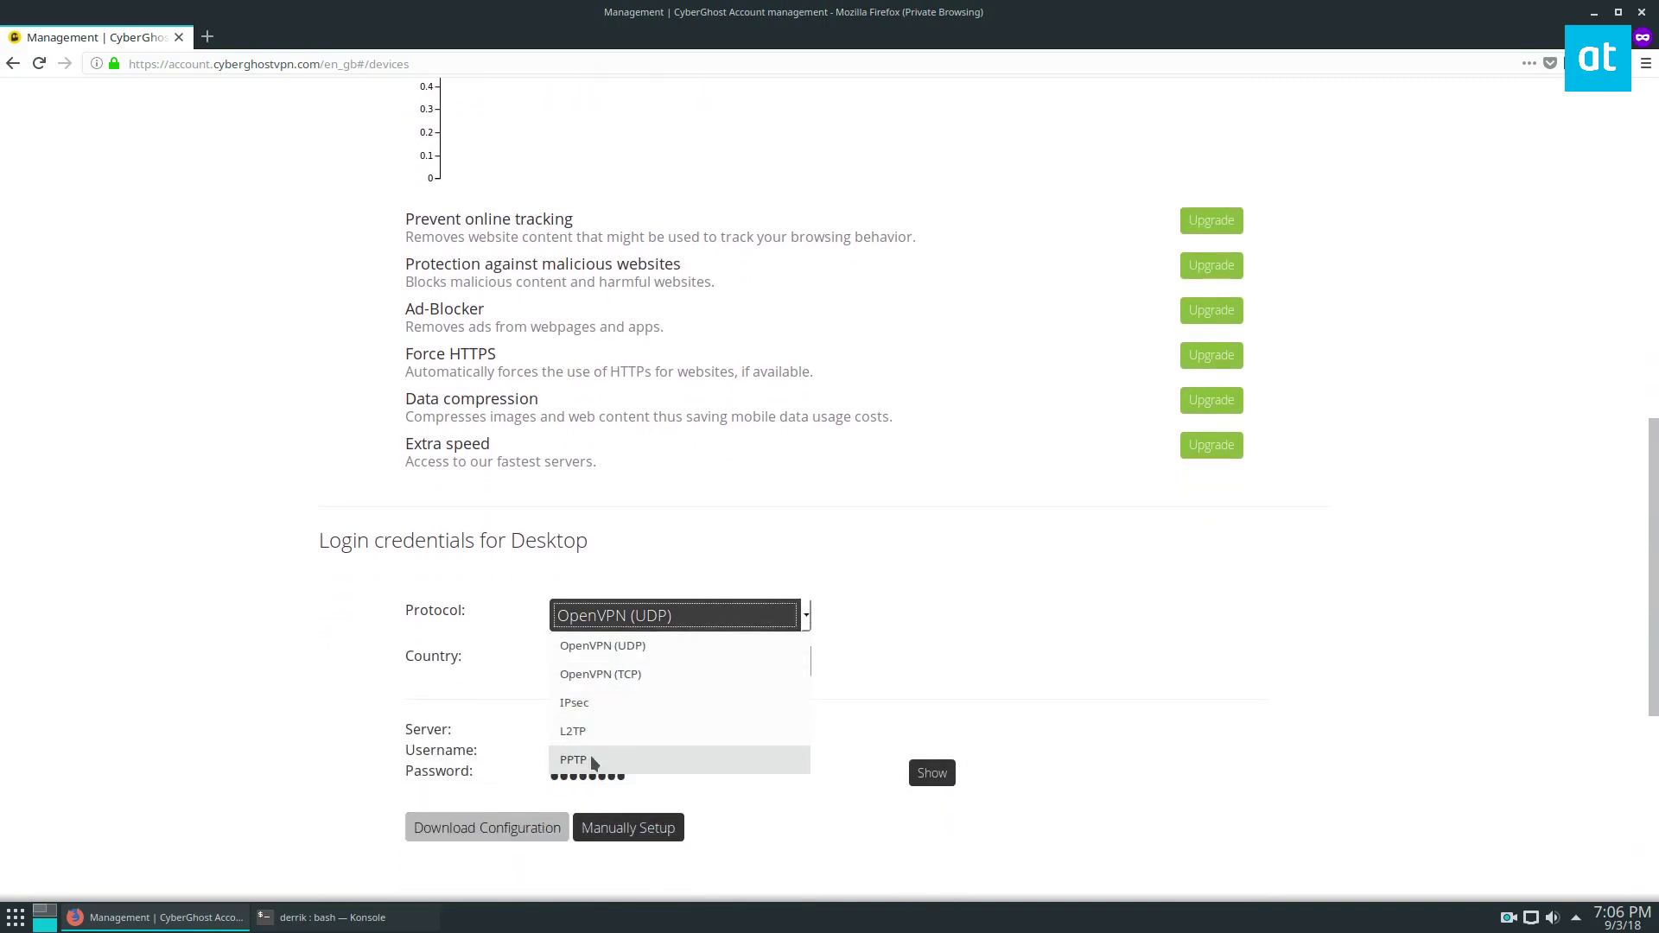
{"action": "left_click", "coordinate": [692, 646]}
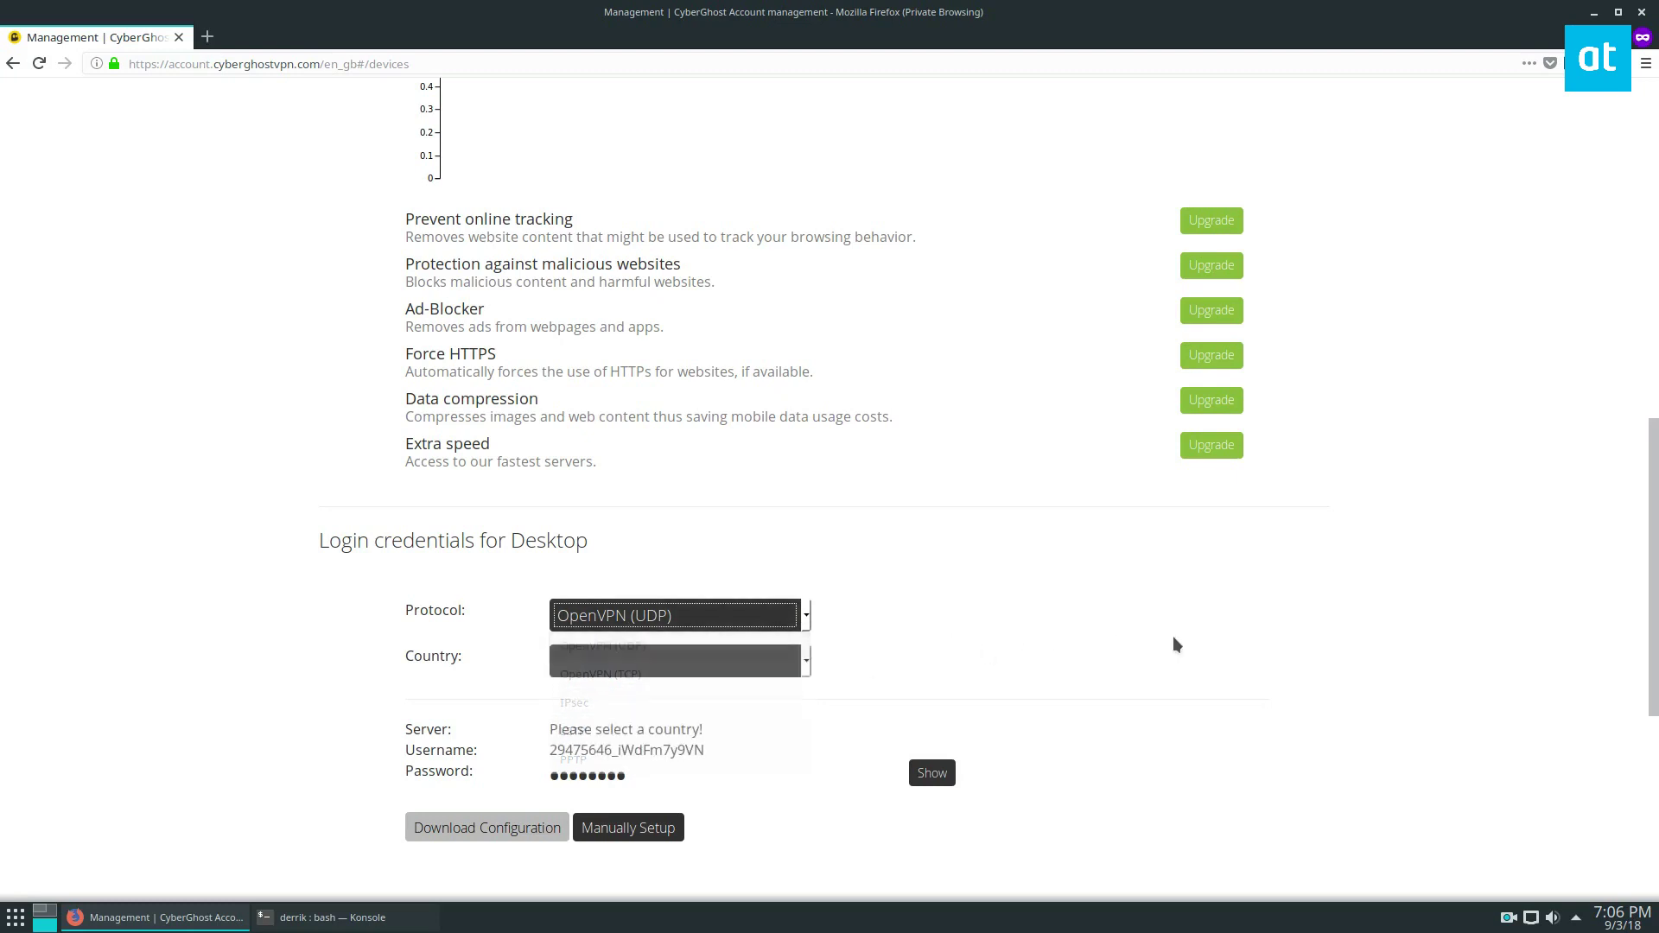
{"action": "left_click", "coordinate": [804, 664]}
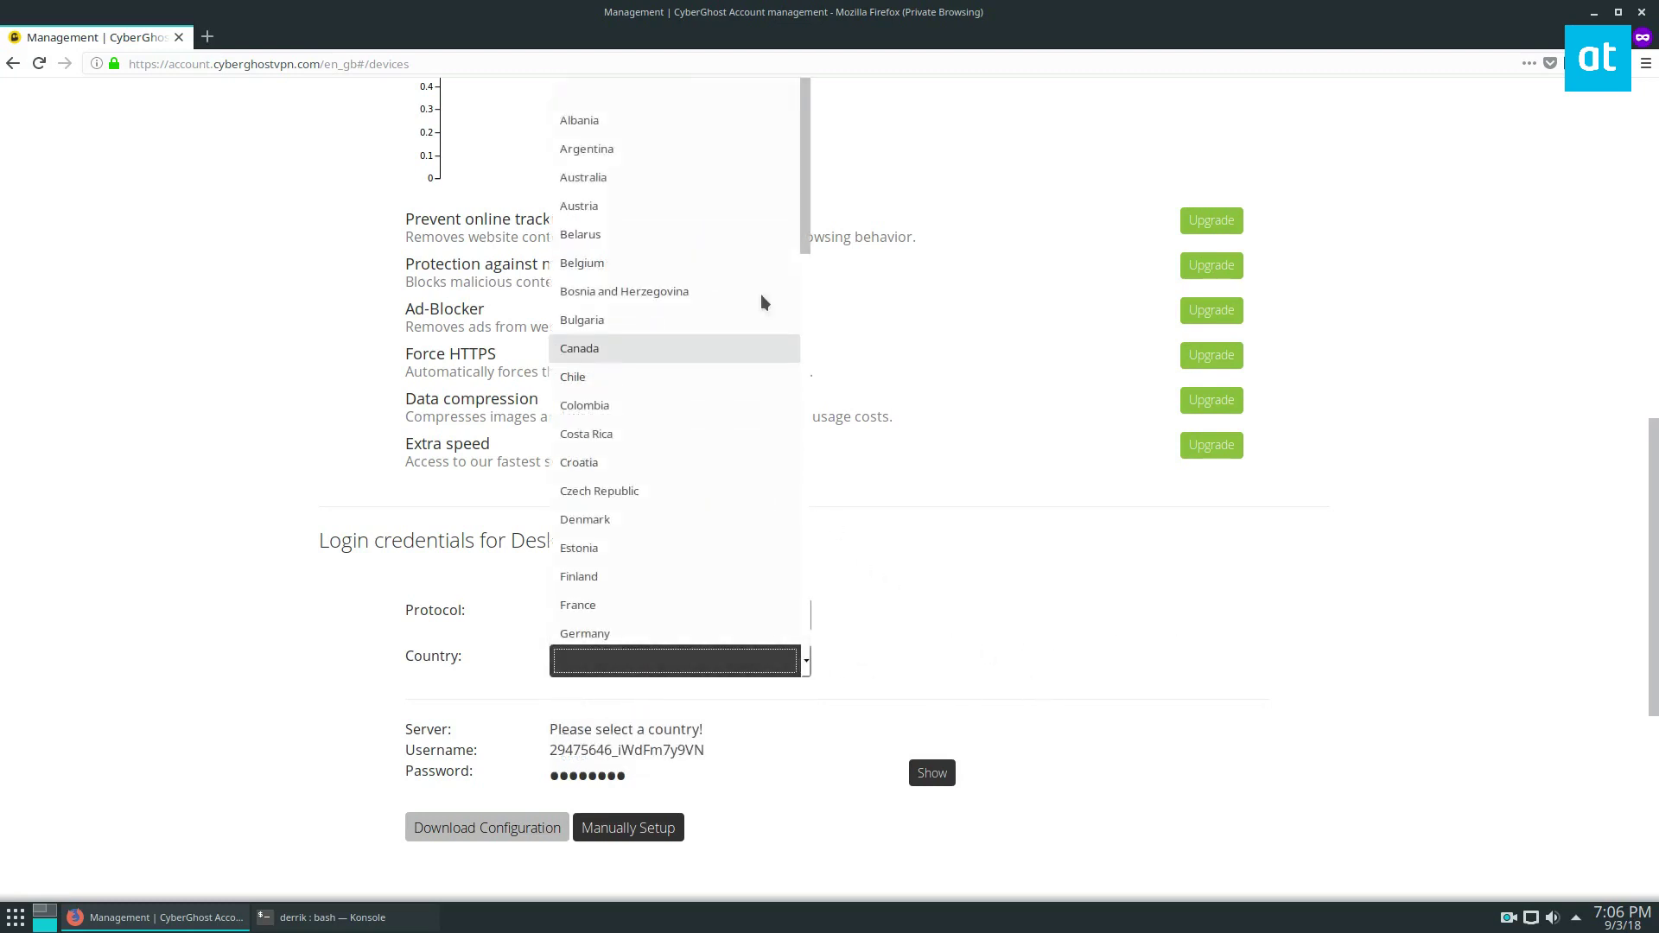
{"action": "scroll", "coordinate": [728, 331], "scroll_direction": "down", "scroll_amount": 7}
{"action": "scroll", "coordinate": [683, 329], "scroll_direction": "down", "scroll_amount": 5}
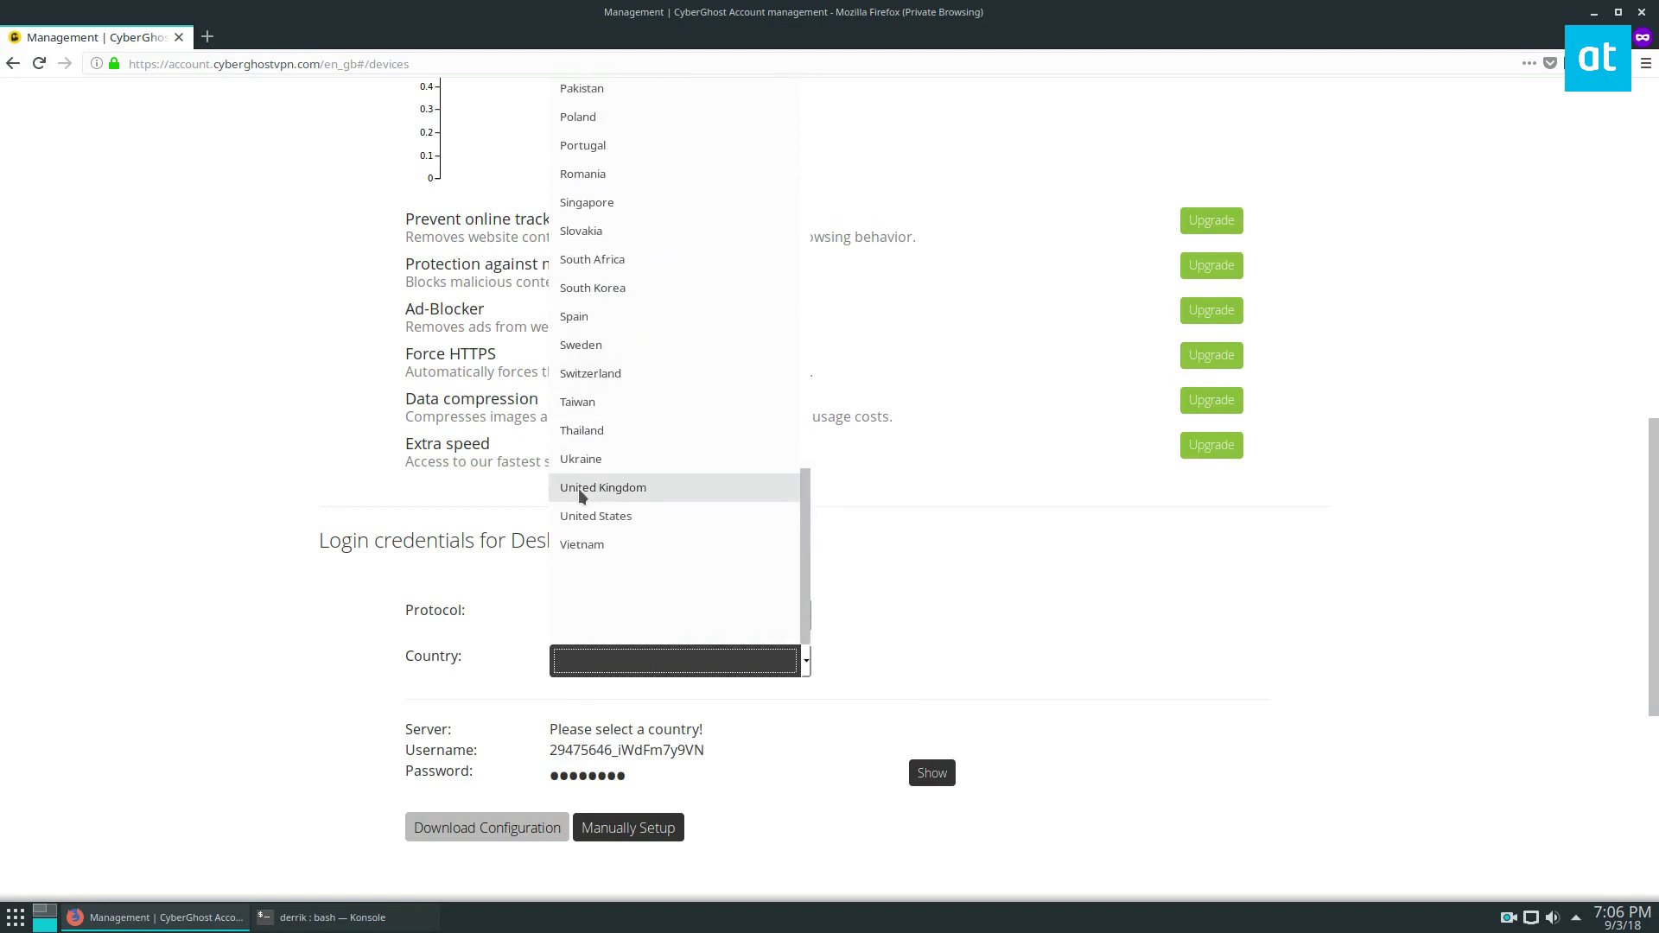
{"action": "left_click", "coordinate": [613, 515]}
Step: Download the configuration as CyberGhost.ovpn.zip and minimize the browser
{"action": "scroll", "coordinate": [865, 683], "scroll_direction": "down", "scroll_amount": 2}
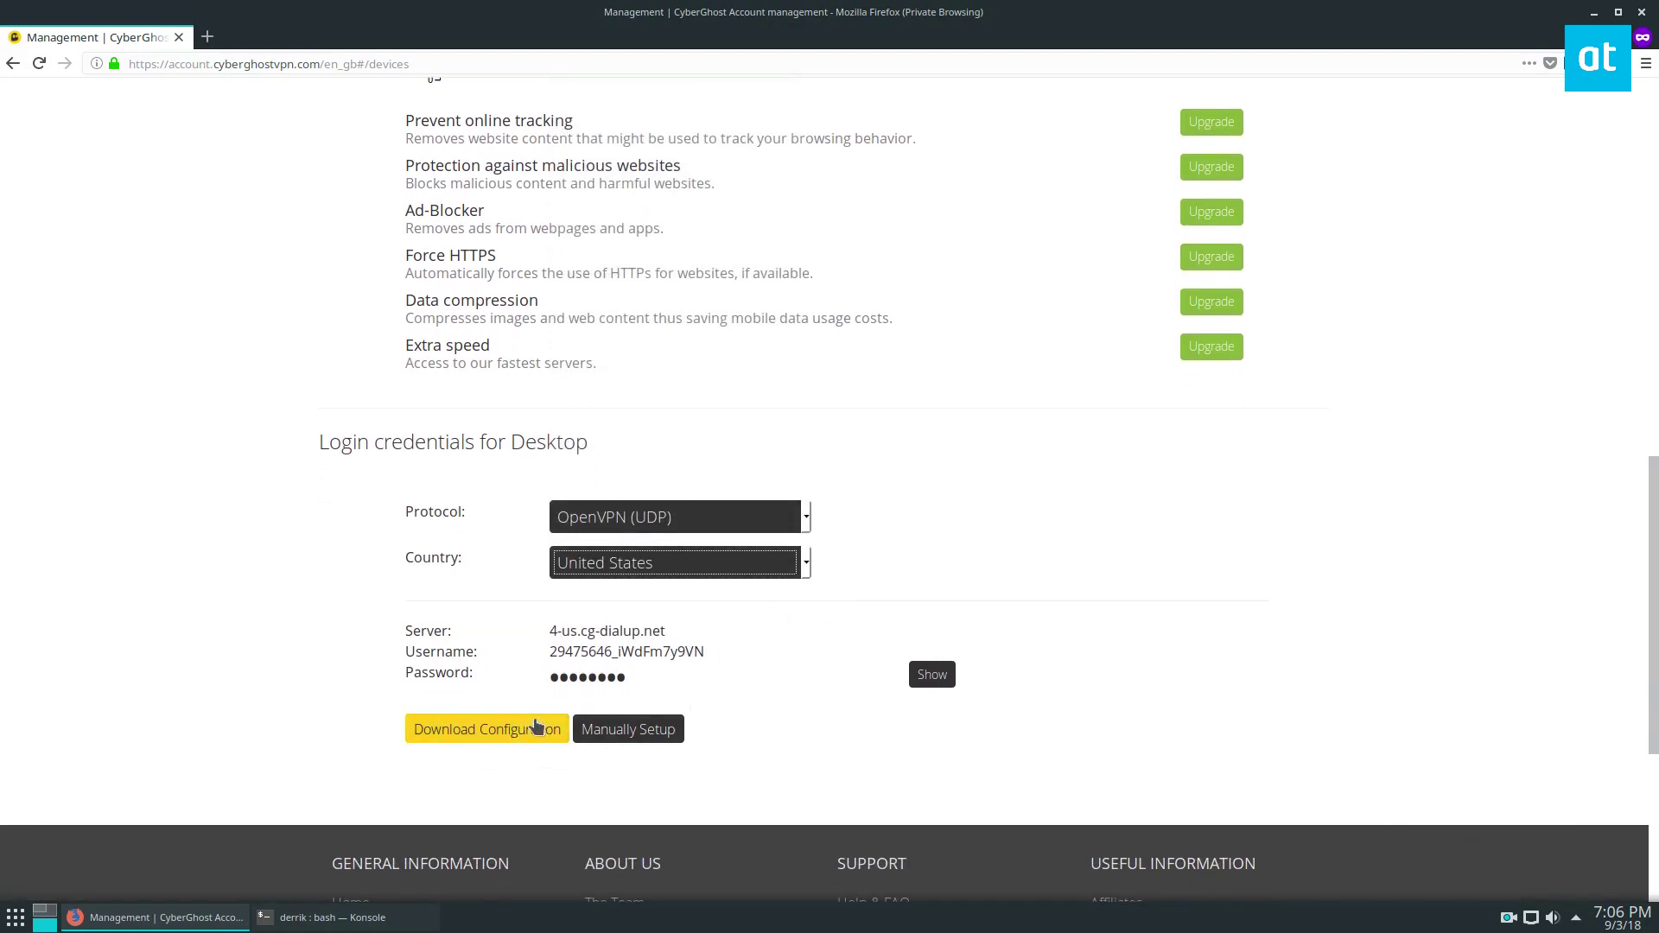
{"action": "left_click", "coordinate": [487, 731]}
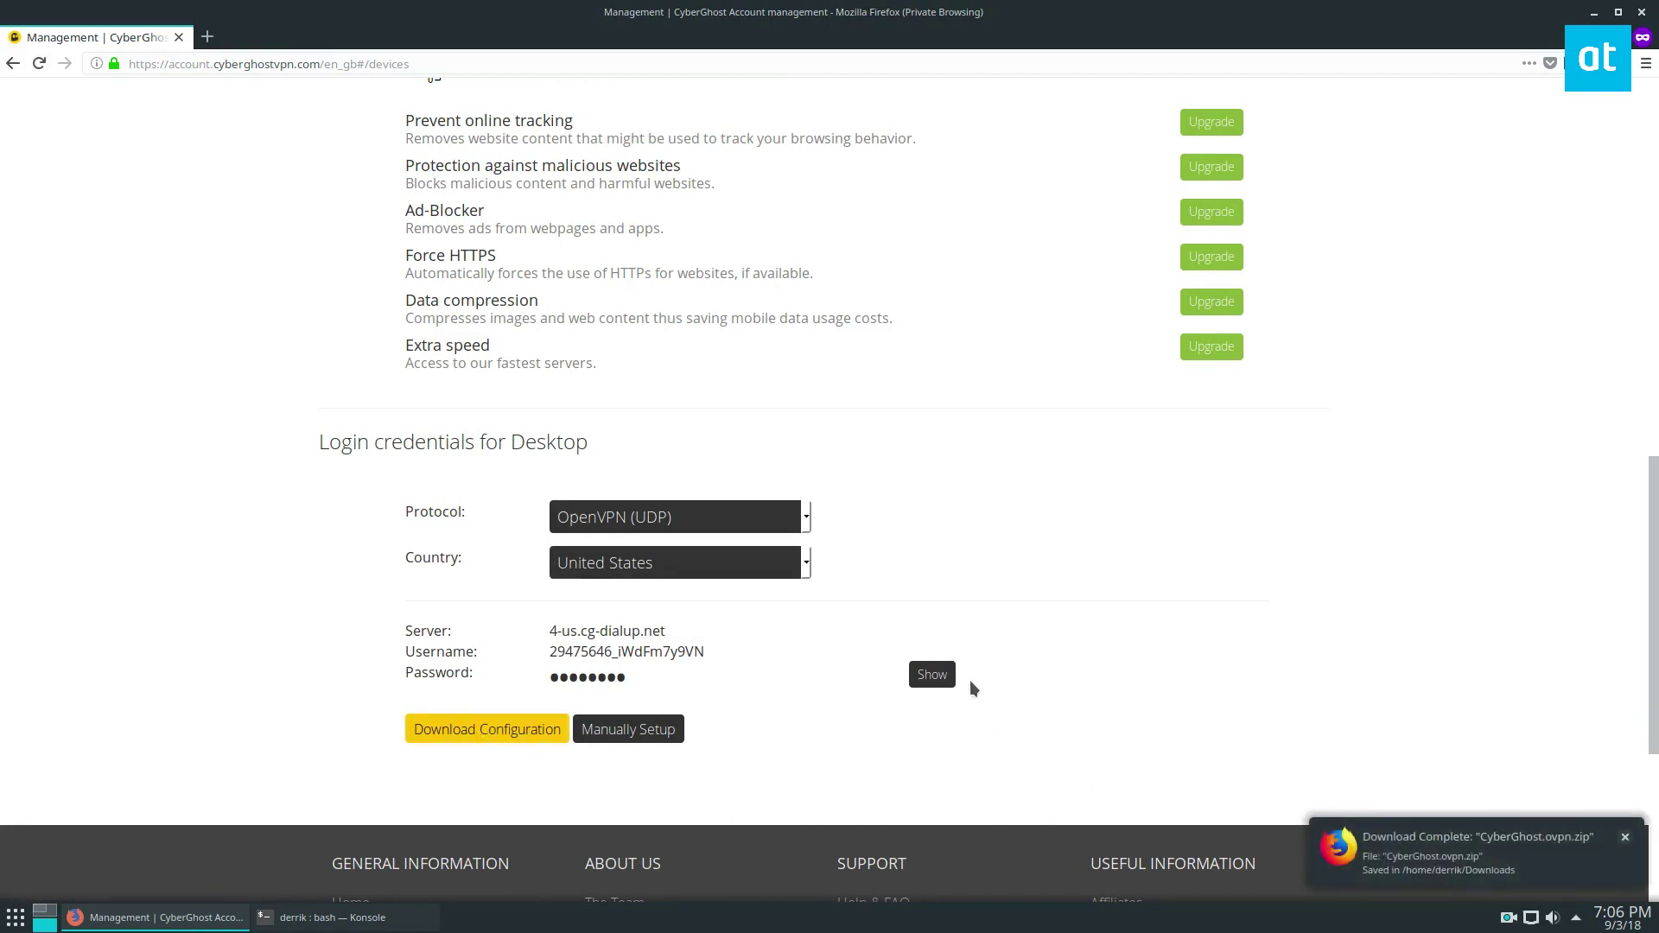
{"action": "left_click", "coordinate": [1595, 12]}
Step: Open Configure Network Connections from the tray network icon and dismiss the download notification
{"action": "right_click", "coordinate": [1532, 918]}
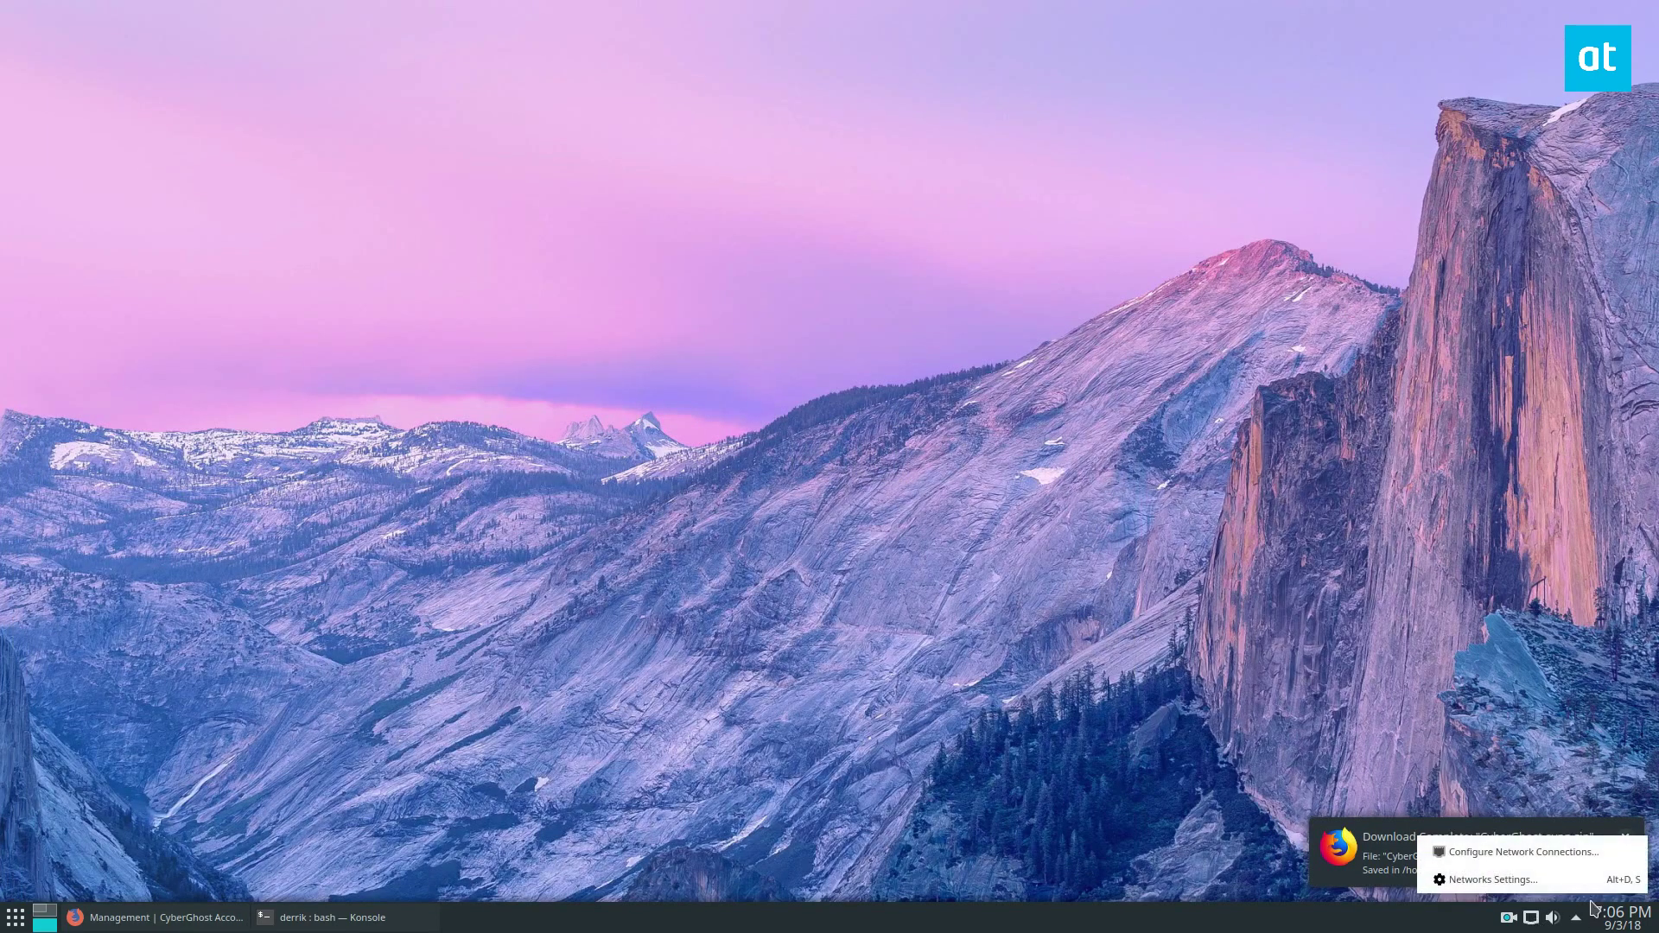
{"action": "left_click", "coordinate": [1544, 855]}
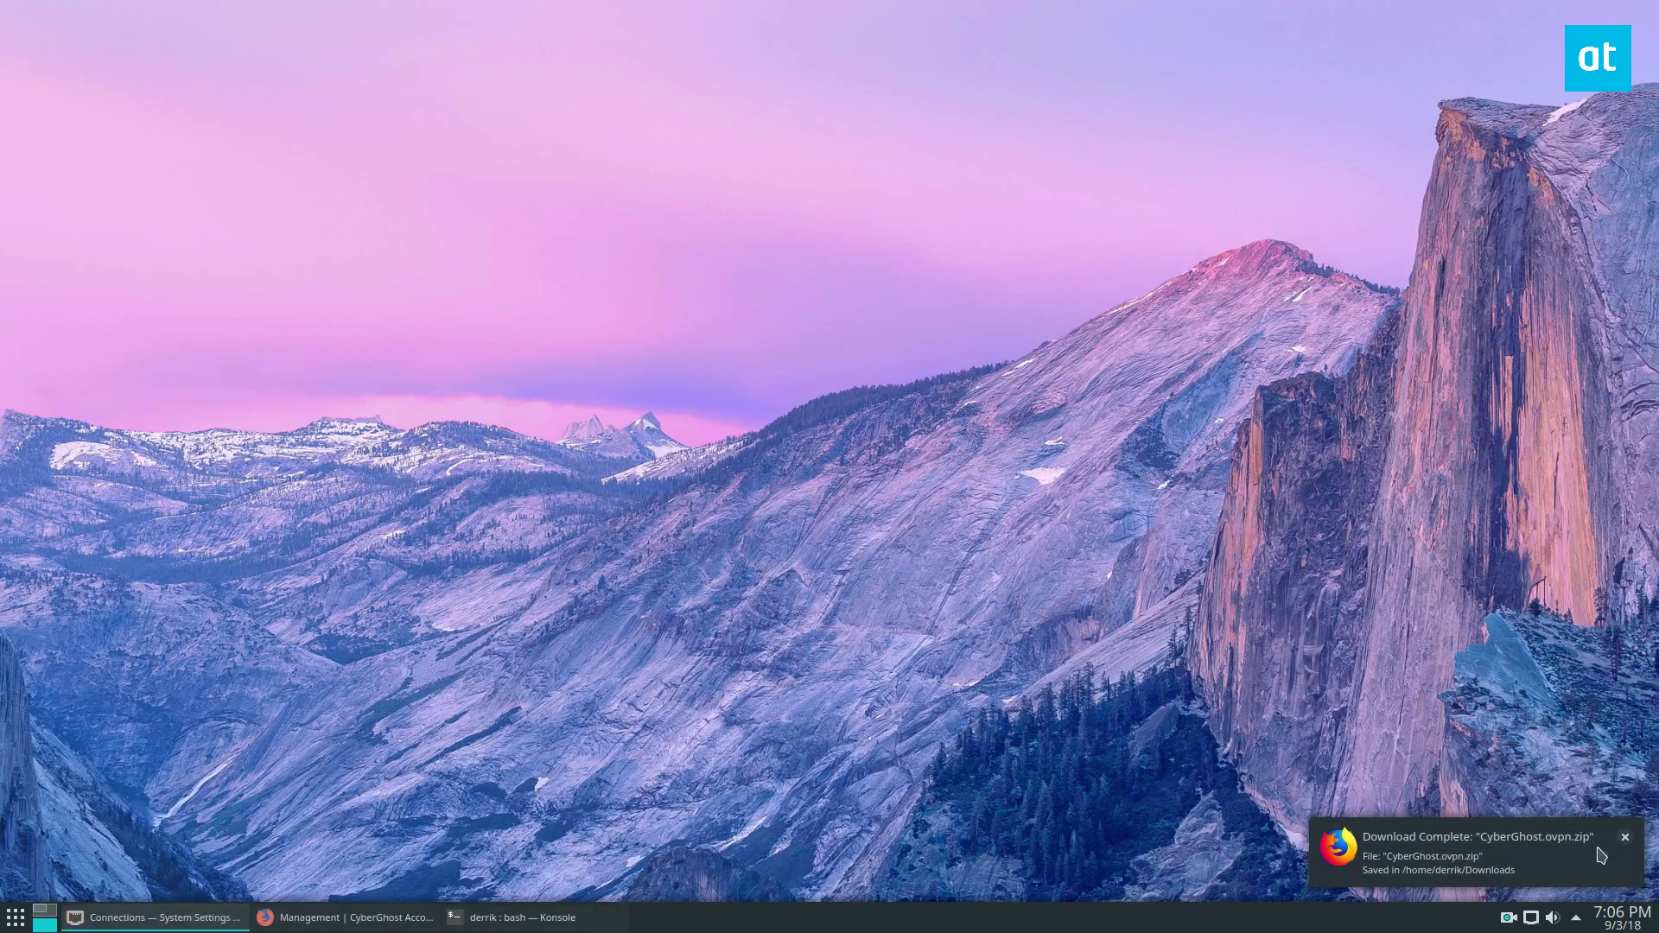
{"action": "left_click", "coordinate": [1626, 840]}
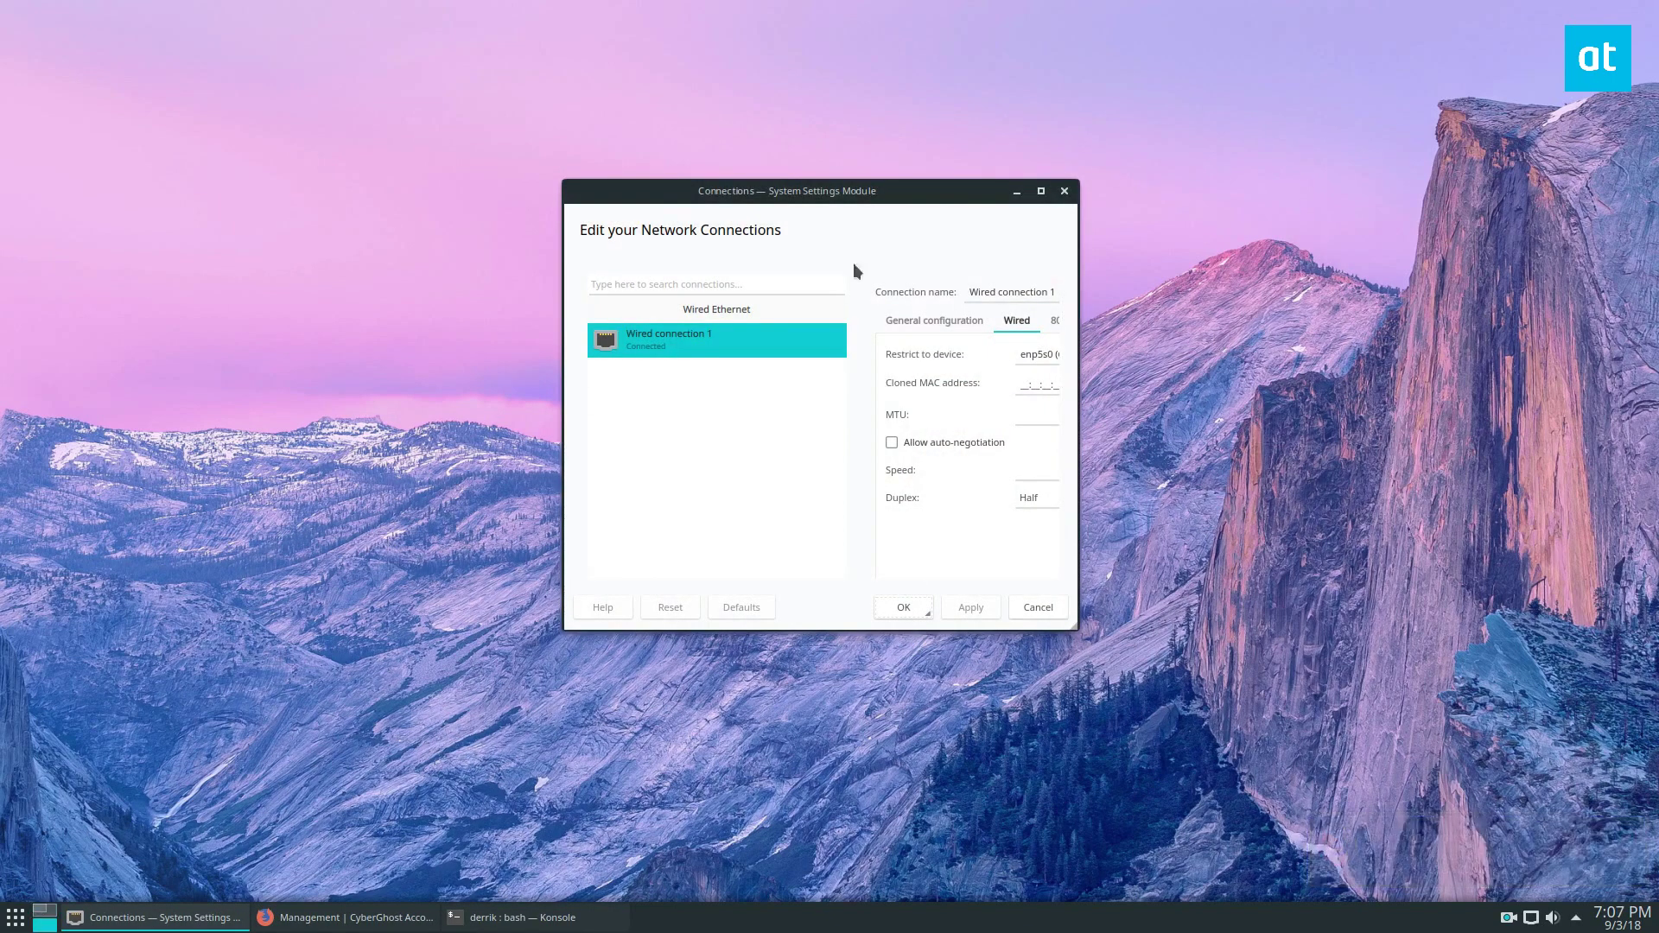
{"action": "left_click", "coordinate": [16, 918]}
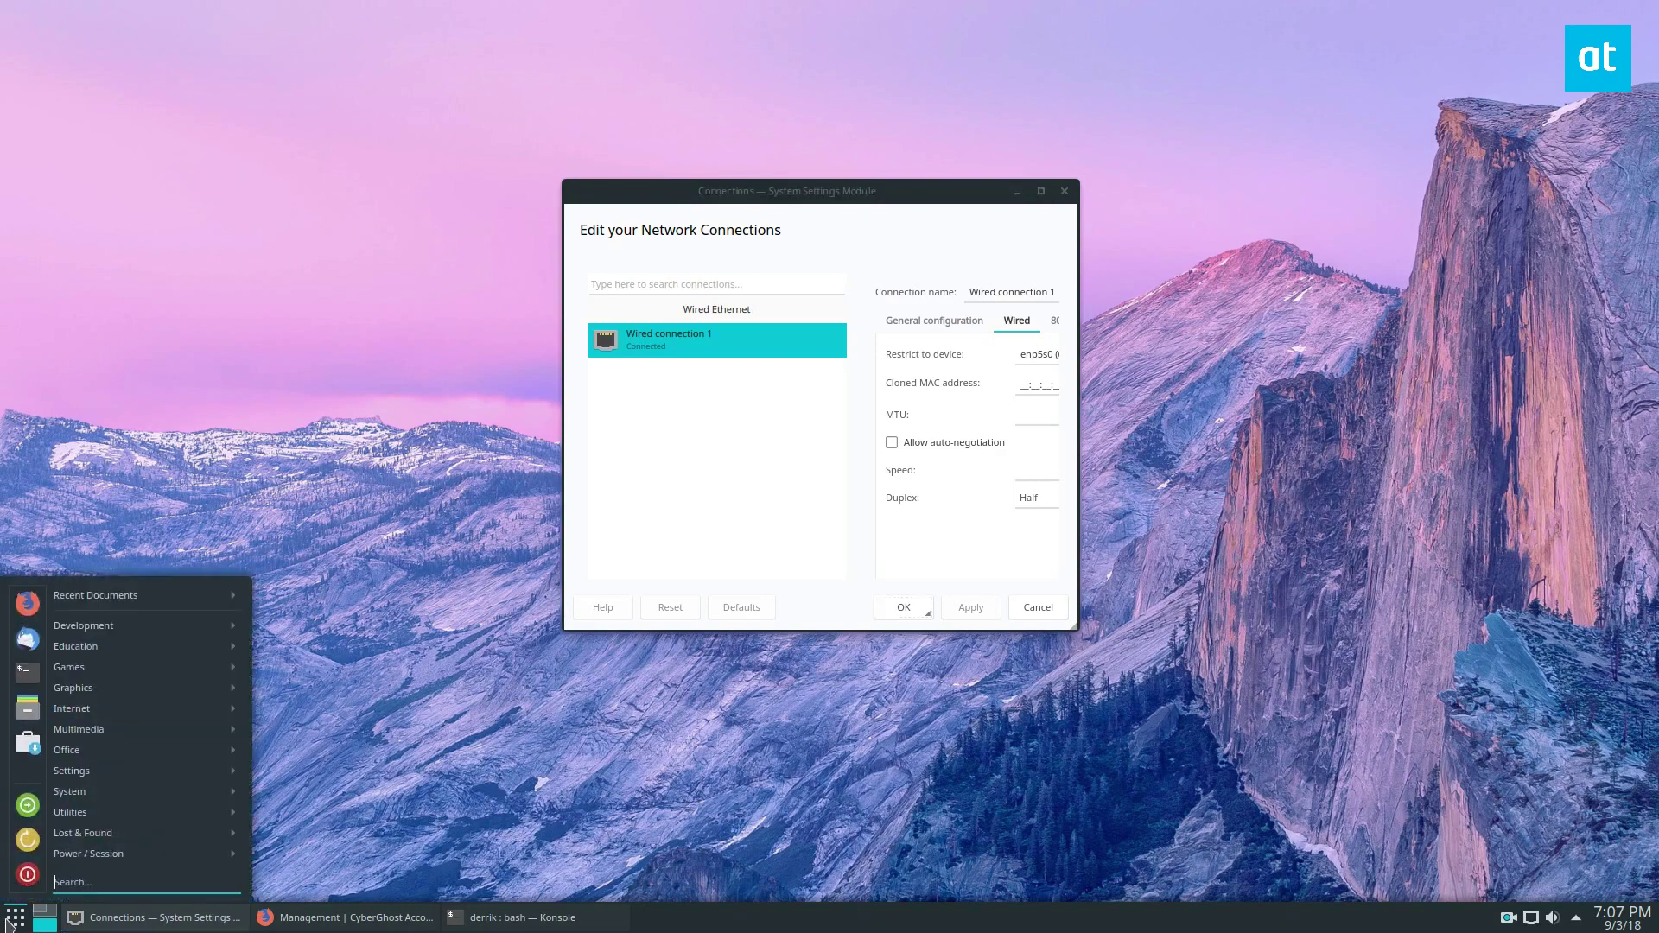
{"action": "left_click", "coordinate": [15, 918]}
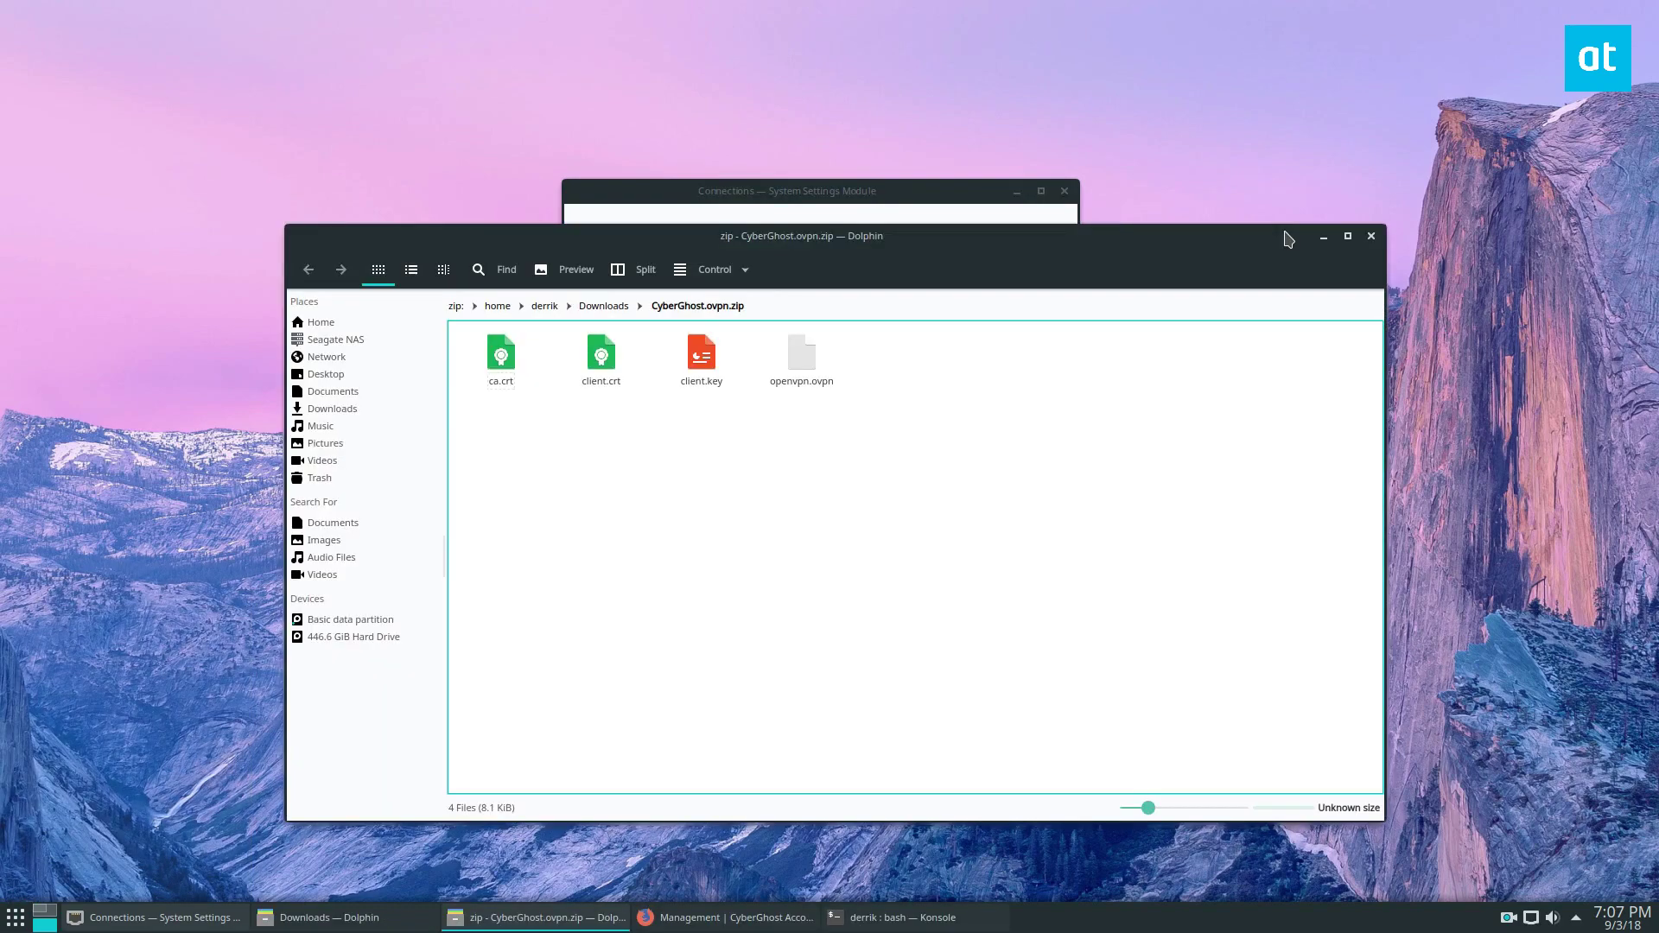
Step: Copy ca.crt, client.crt, client.key and openvpn.ovpn from the zip to the desktop, then minimize Dolphin
{"action": "left_click_drag", "start_coordinate": [1128, 441], "coordinate": [363, 115]}
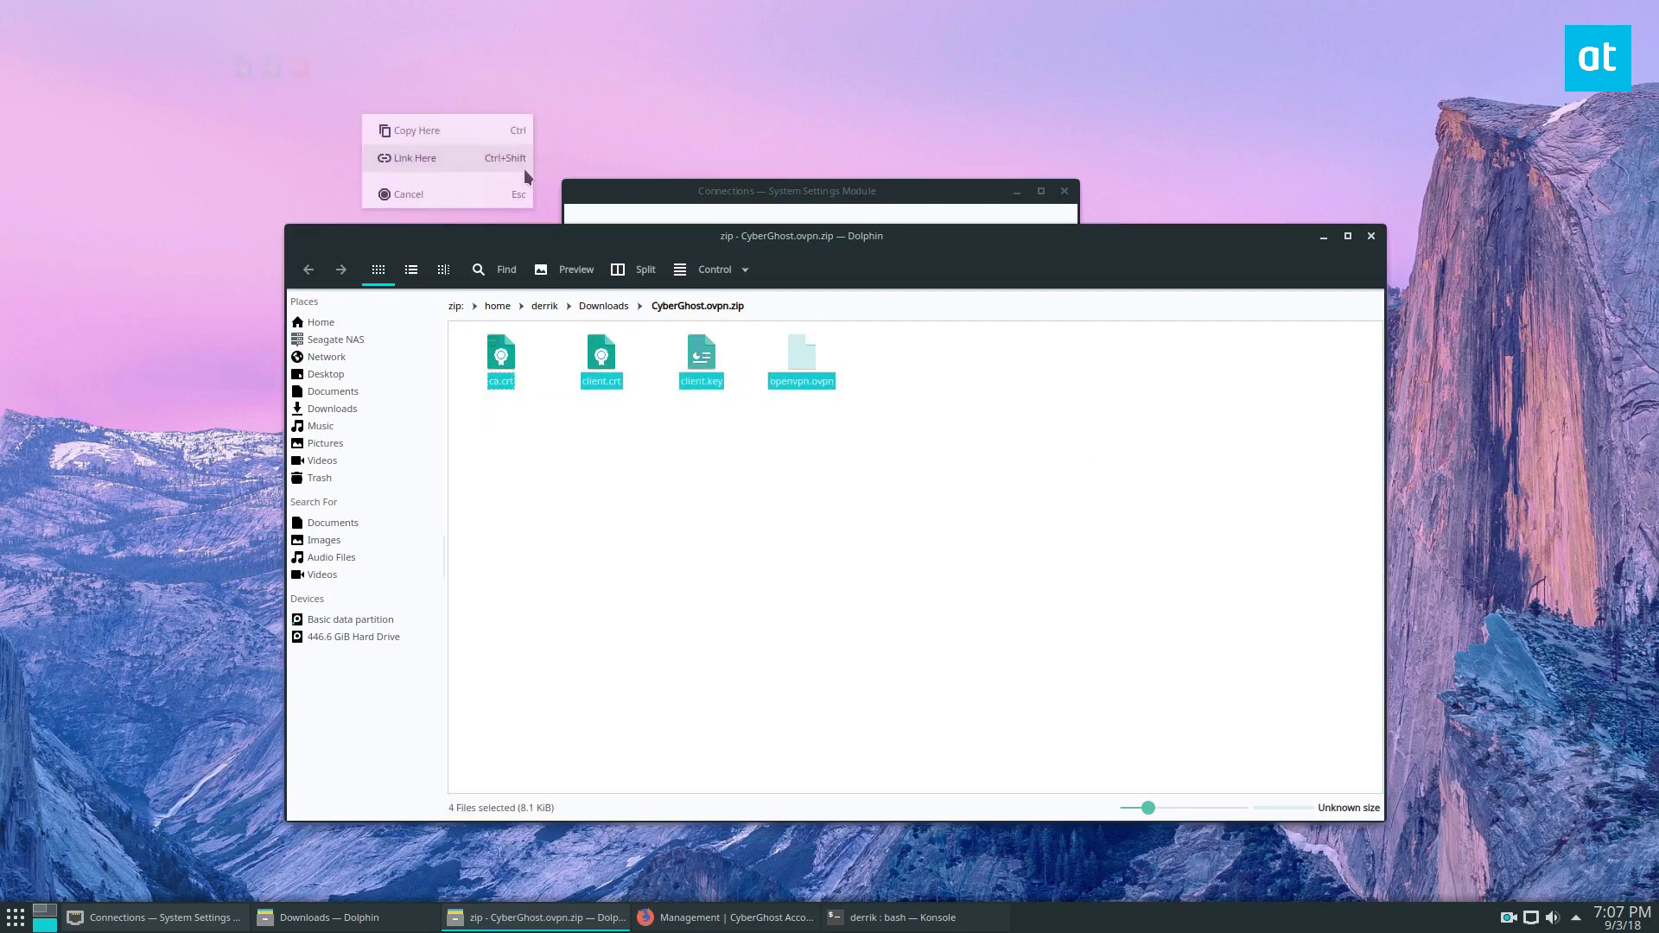
{"action": "left_click", "coordinate": [464, 130]}
{"action": "left_click", "coordinate": [974, 566]}
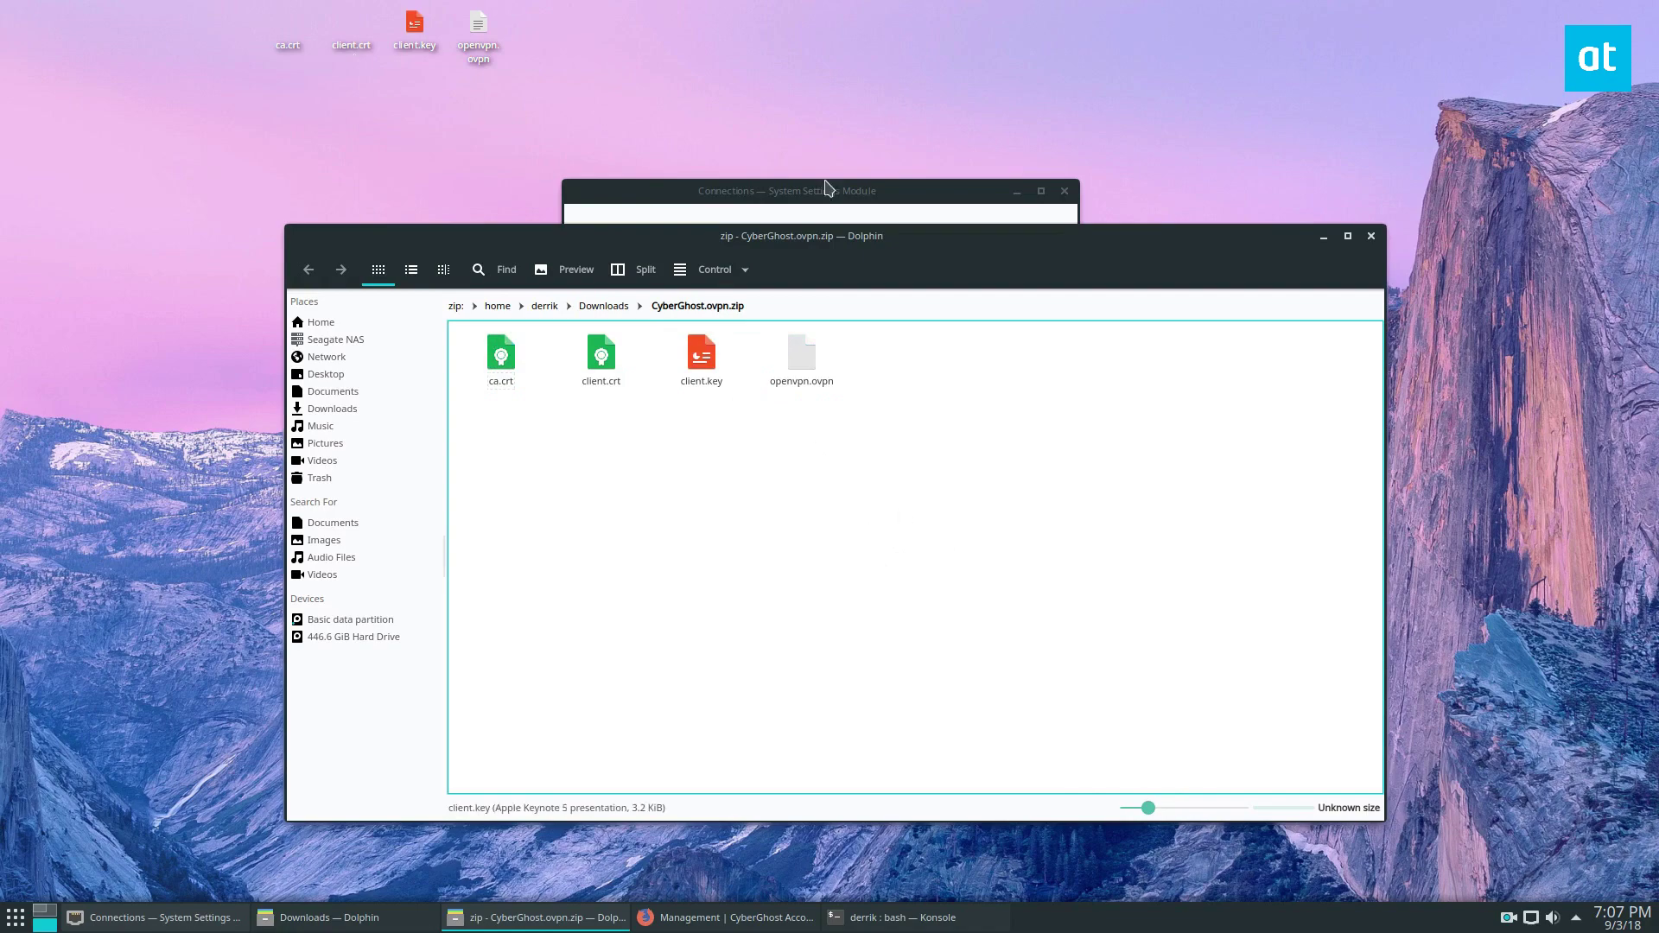
{"action": "left_click", "coordinate": [1324, 238]}
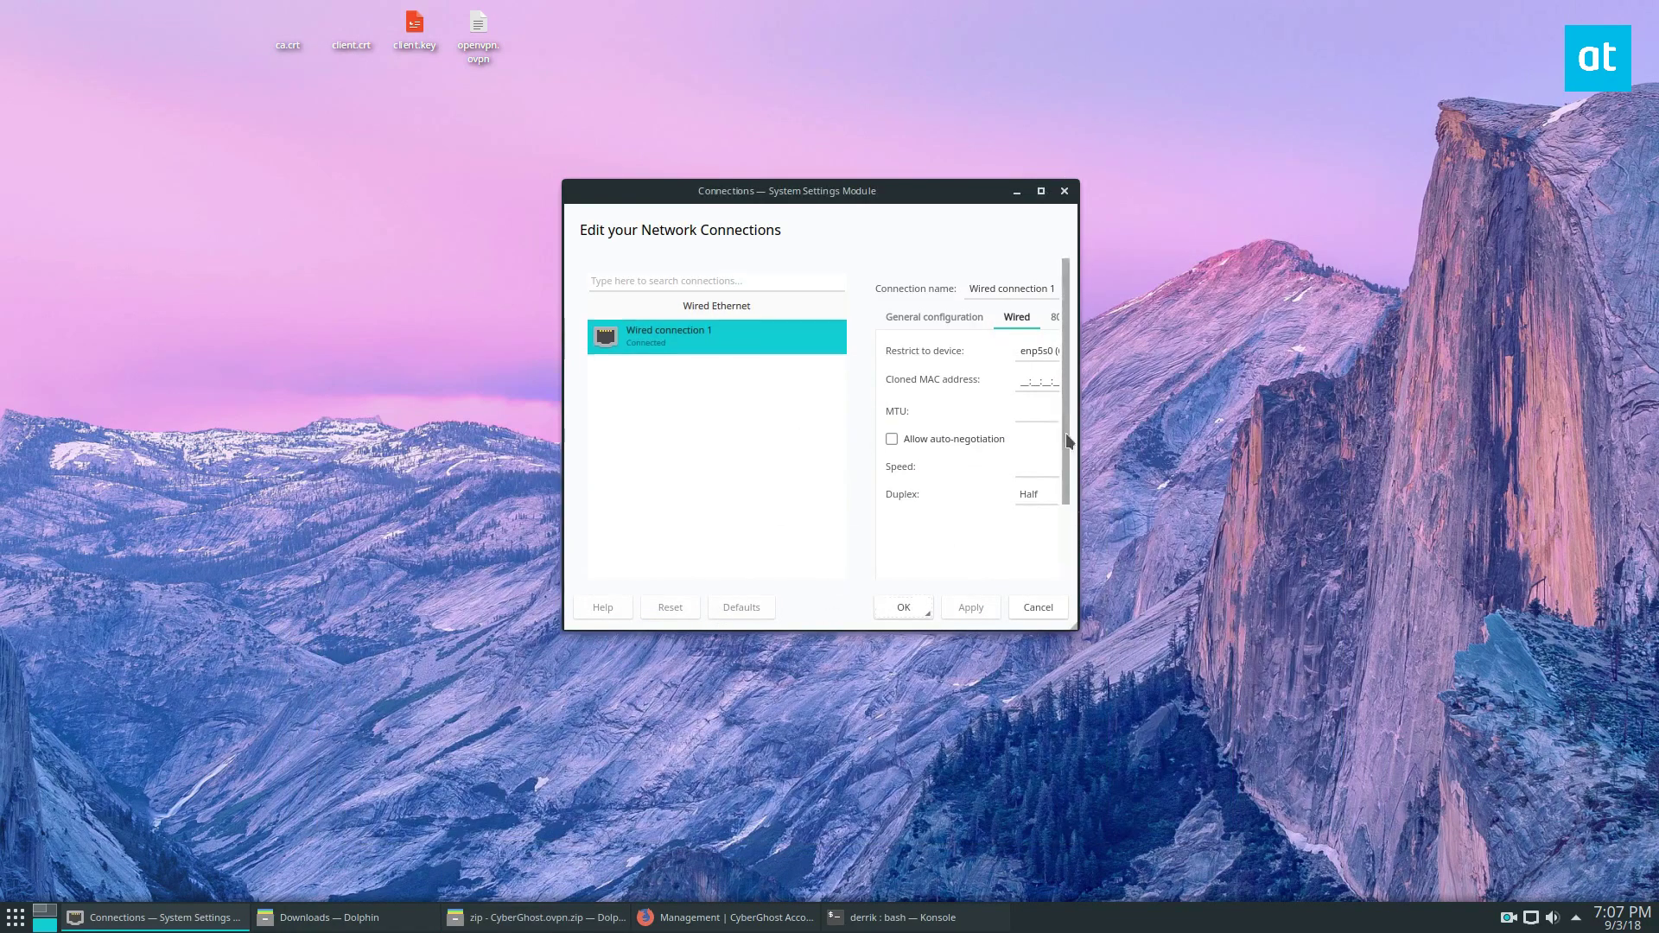
Step: Import Desktop/openvpn.ovpn as a new VPN connection, agreeing to copy its certificates
{"action": "scroll", "coordinate": [795, 533], "scroll_direction": "down", "scroll_amount": 2}
{"action": "left_click", "coordinate": [747, 543]}
{"action": "scroll", "coordinate": [817, 506], "scroll_direction": "down", "scroll_amount": 5}
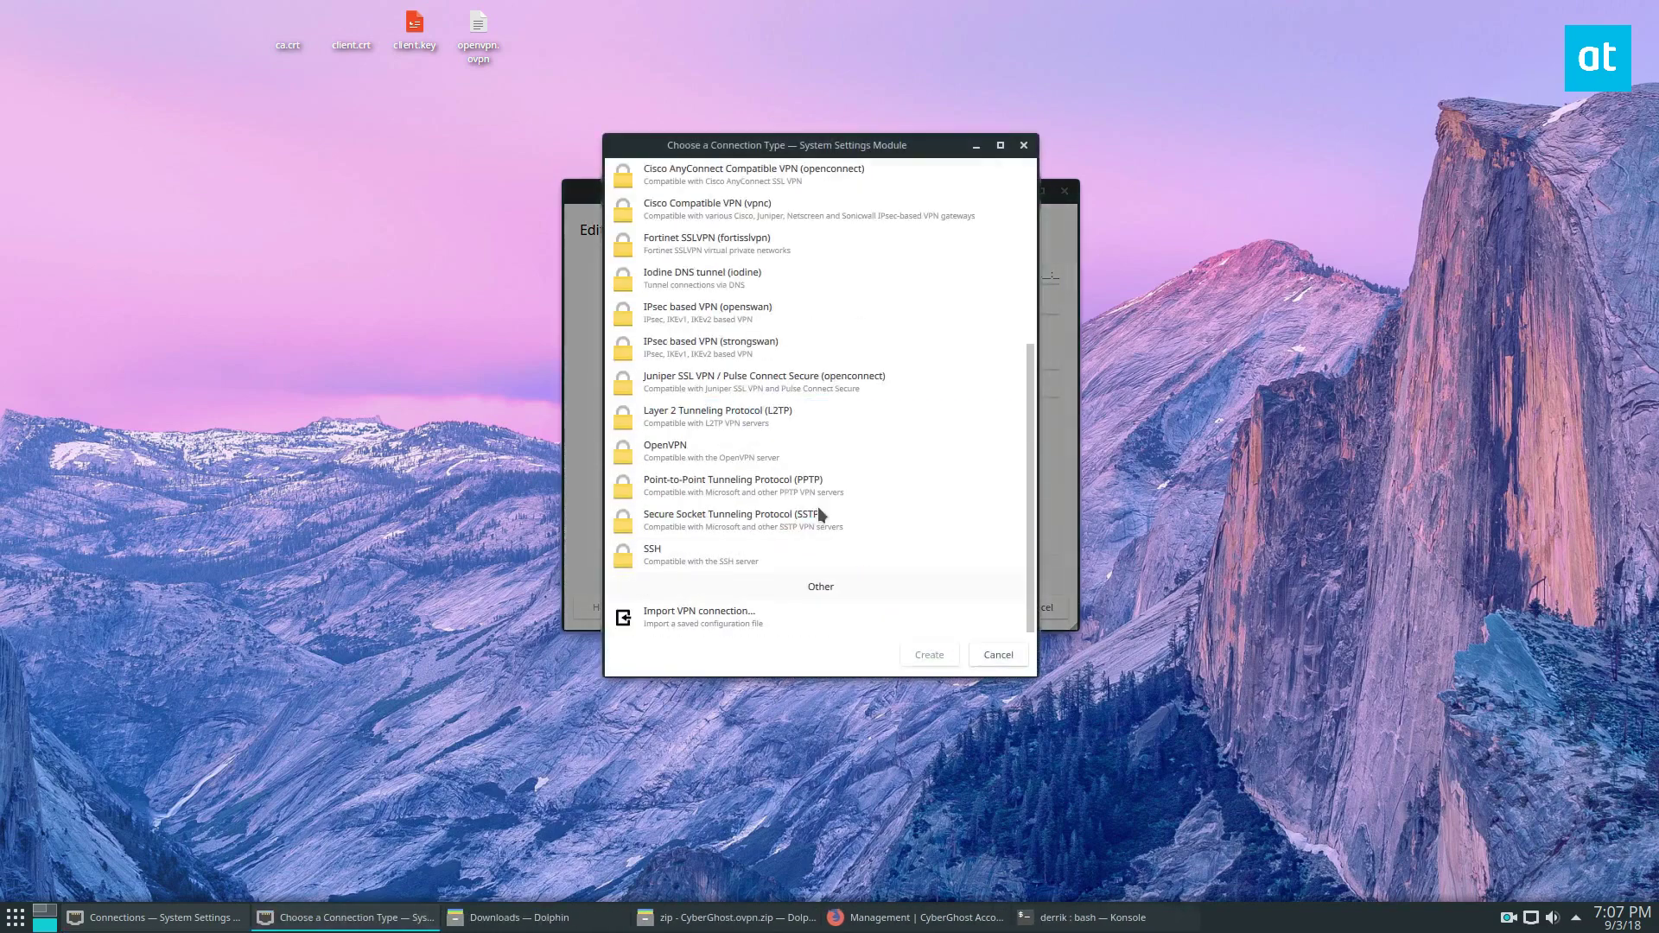
{"action": "left_click", "coordinate": [707, 616]}
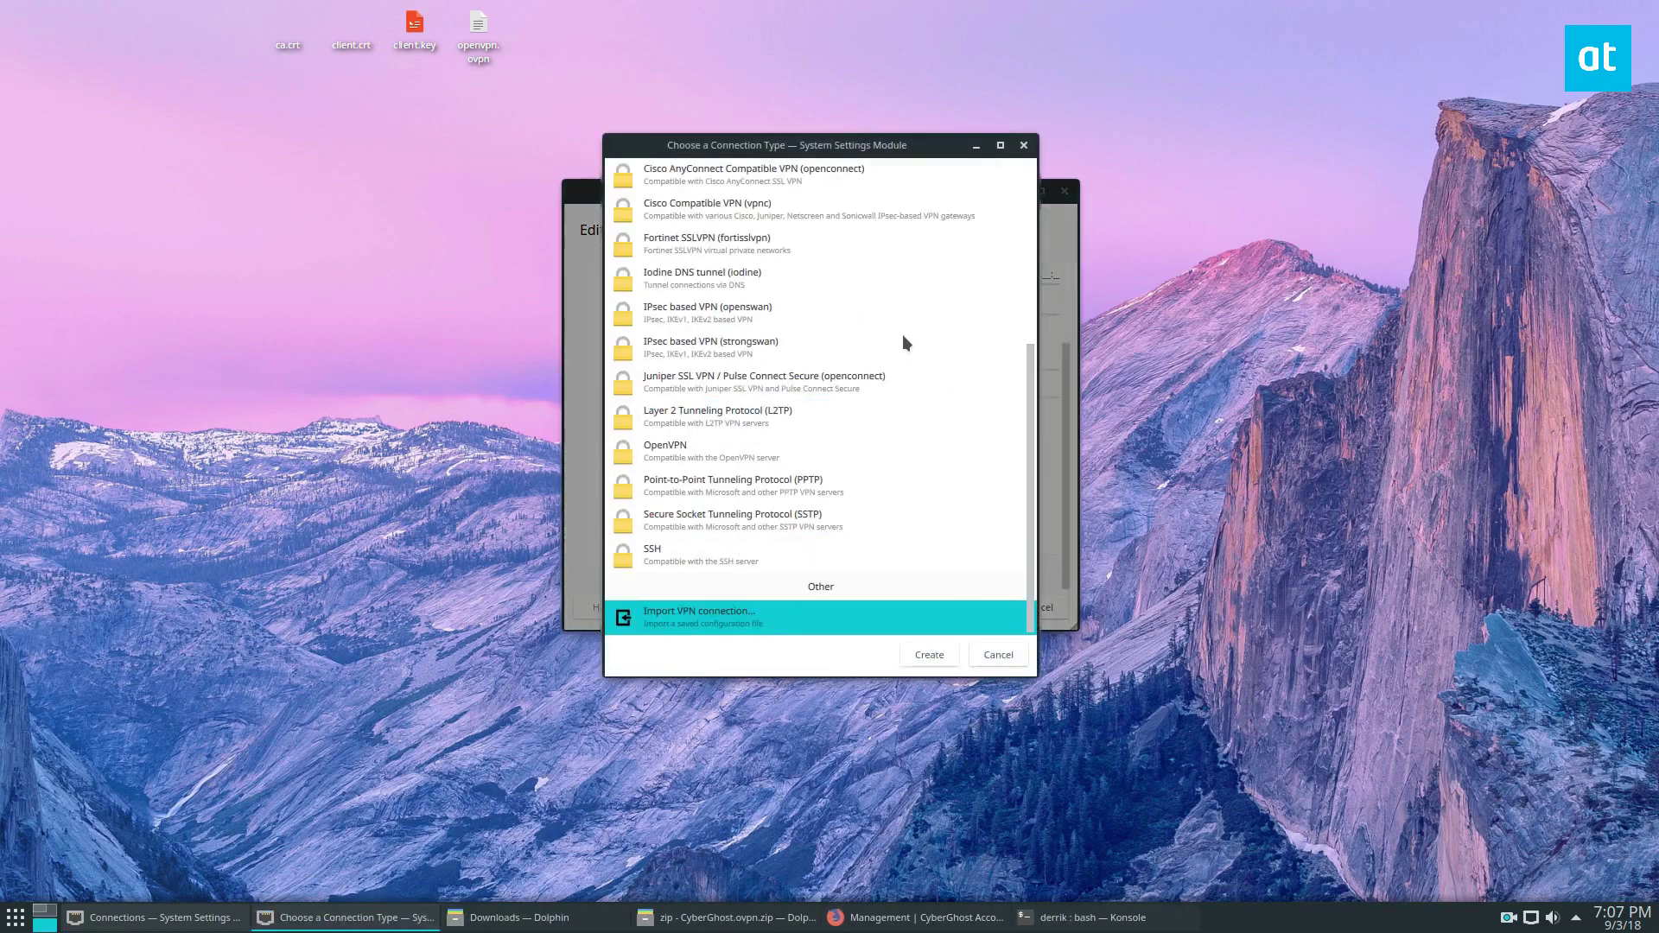
{"action": "left_click", "coordinate": [926, 655]}
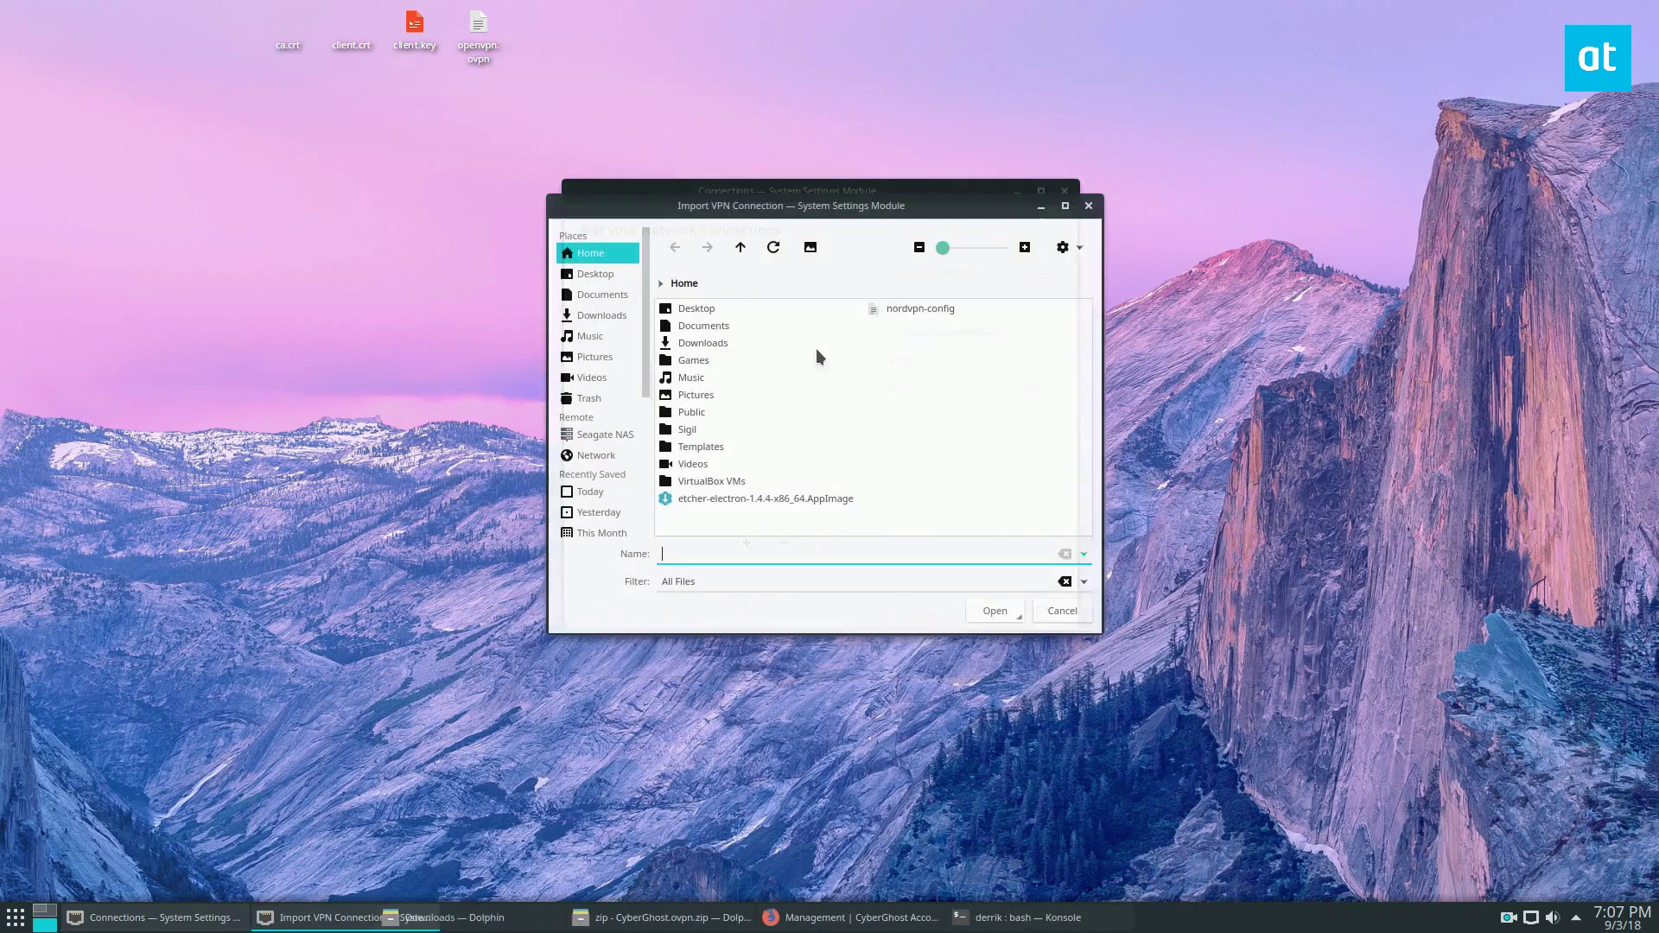
{"action": "left_click", "coordinate": [590, 273]}
{"action": "double_click", "coordinate": [709, 361]}
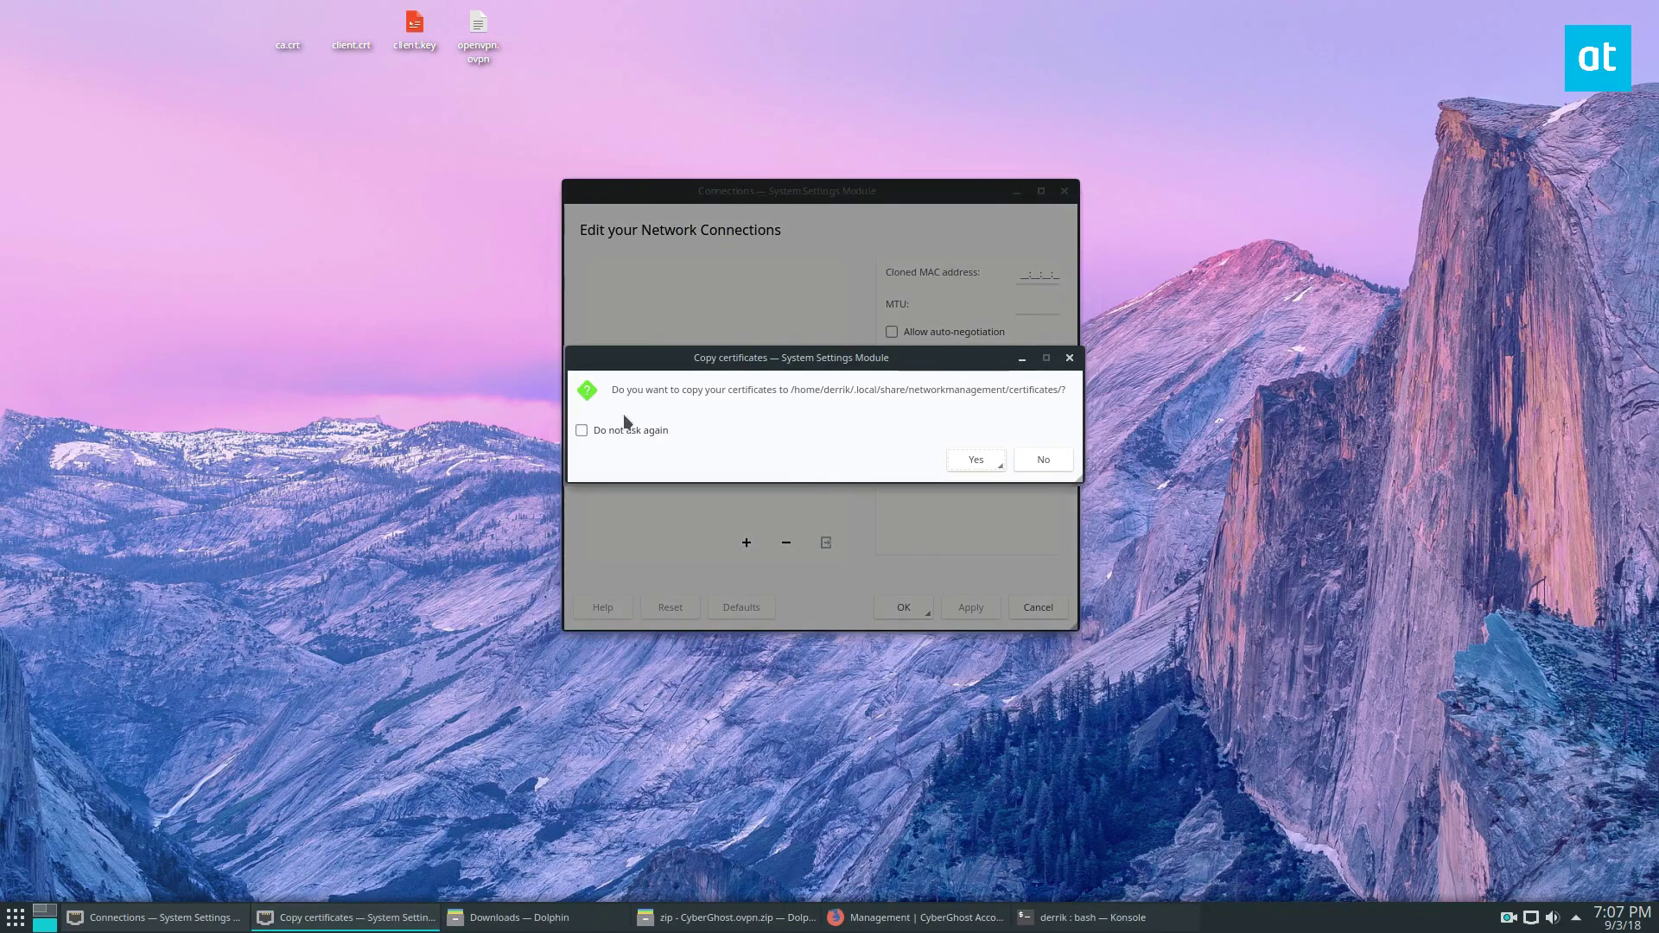
{"action": "left_click", "coordinate": [963, 461]}
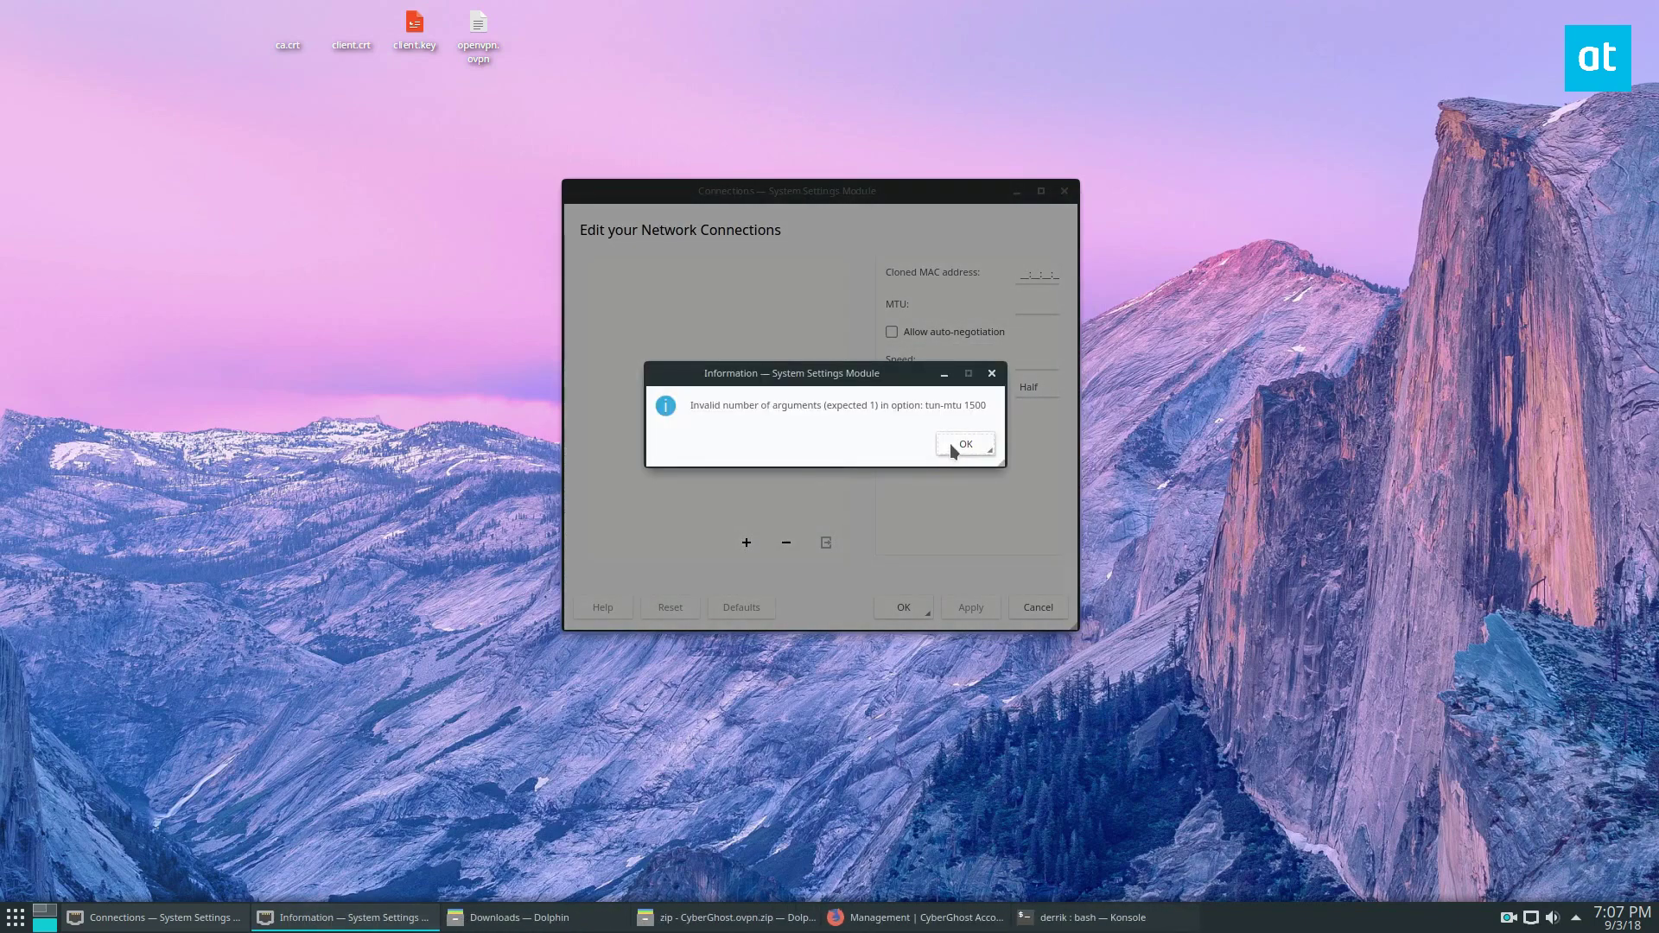
{"action": "left_click", "coordinate": [950, 444]}
{"action": "left_click", "coordinate": [666, 294]}
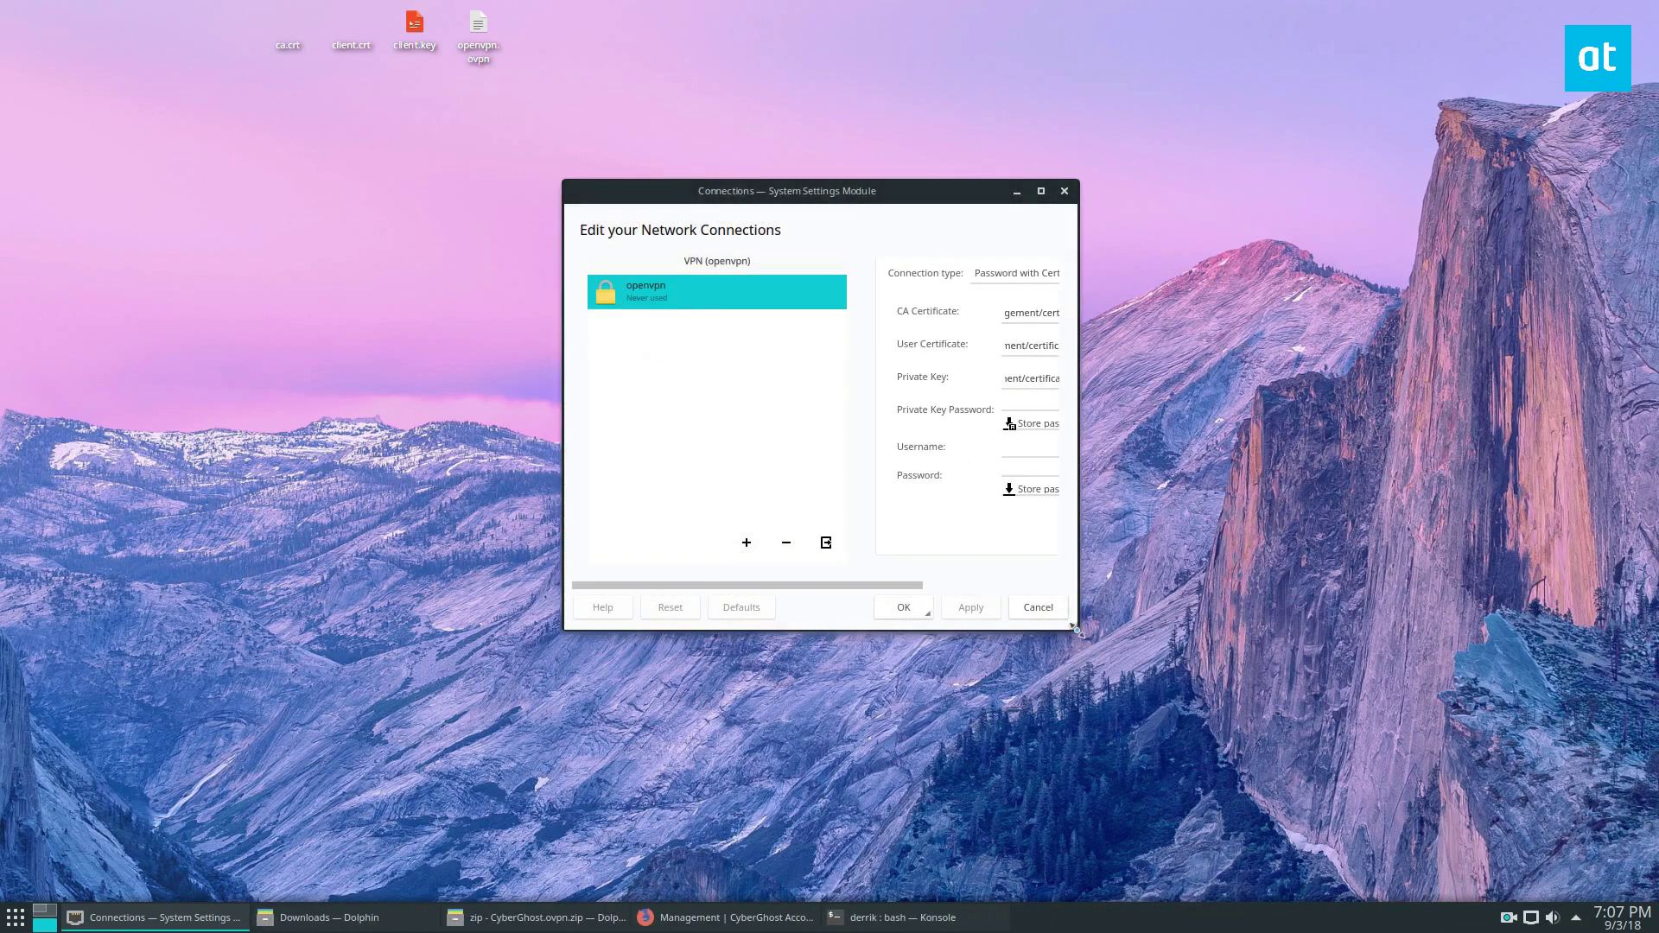
Step: Check the certificate and key paths, then save the VPN username and password on openvpn
{"action": "left_click_drag", "start_coordinate": [1076, 628], "coordinate": [1433, 701]}
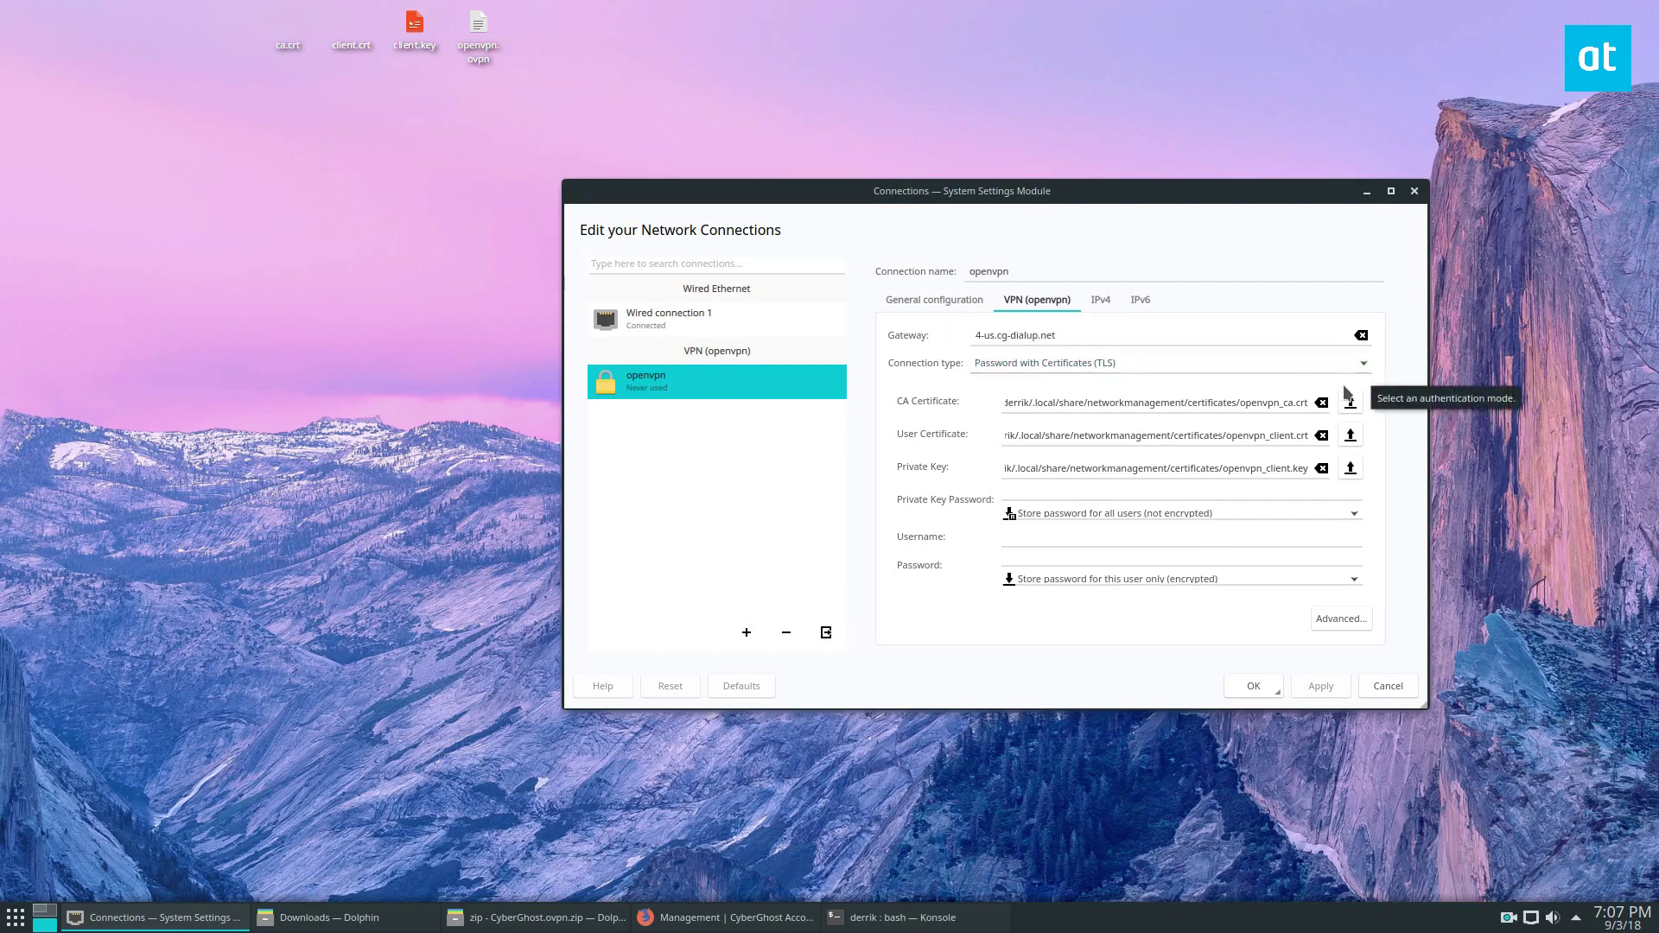
{"action": "left_click_drag", "start_coordinate": [1148, 403], "coordinate": [1088, 395]}
{"action": "left_click", "coordinate": [1117, 401]}
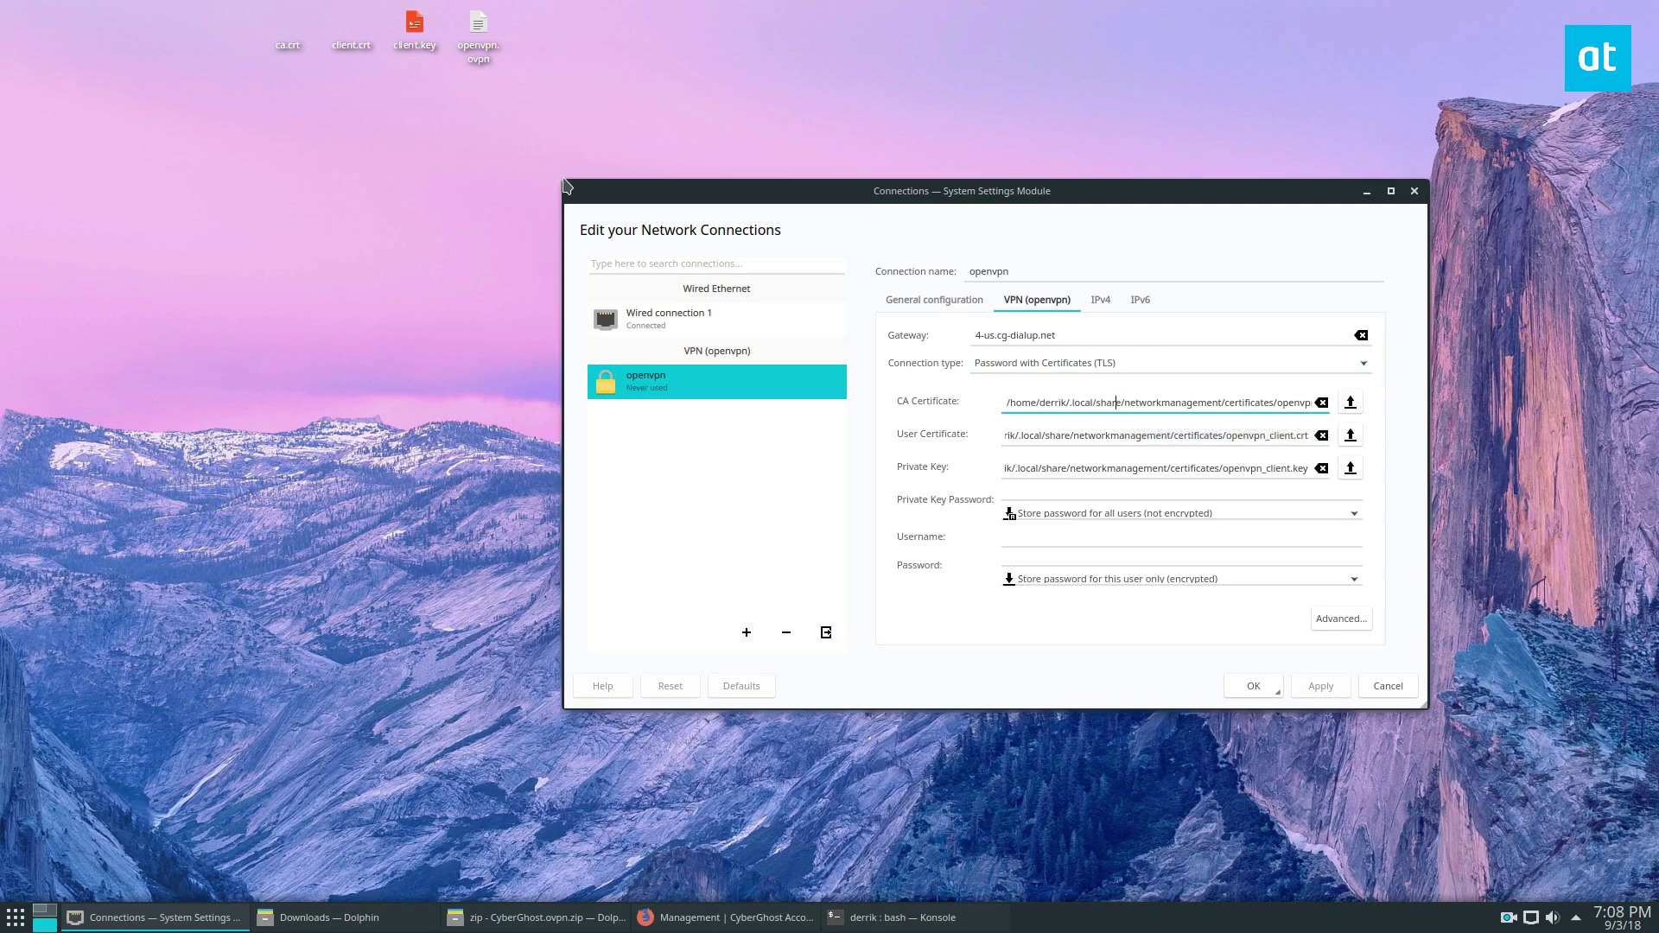
{"action": "left_click_drag", "start_coordinate": [538, 172], "coordinate": [447, 148]}
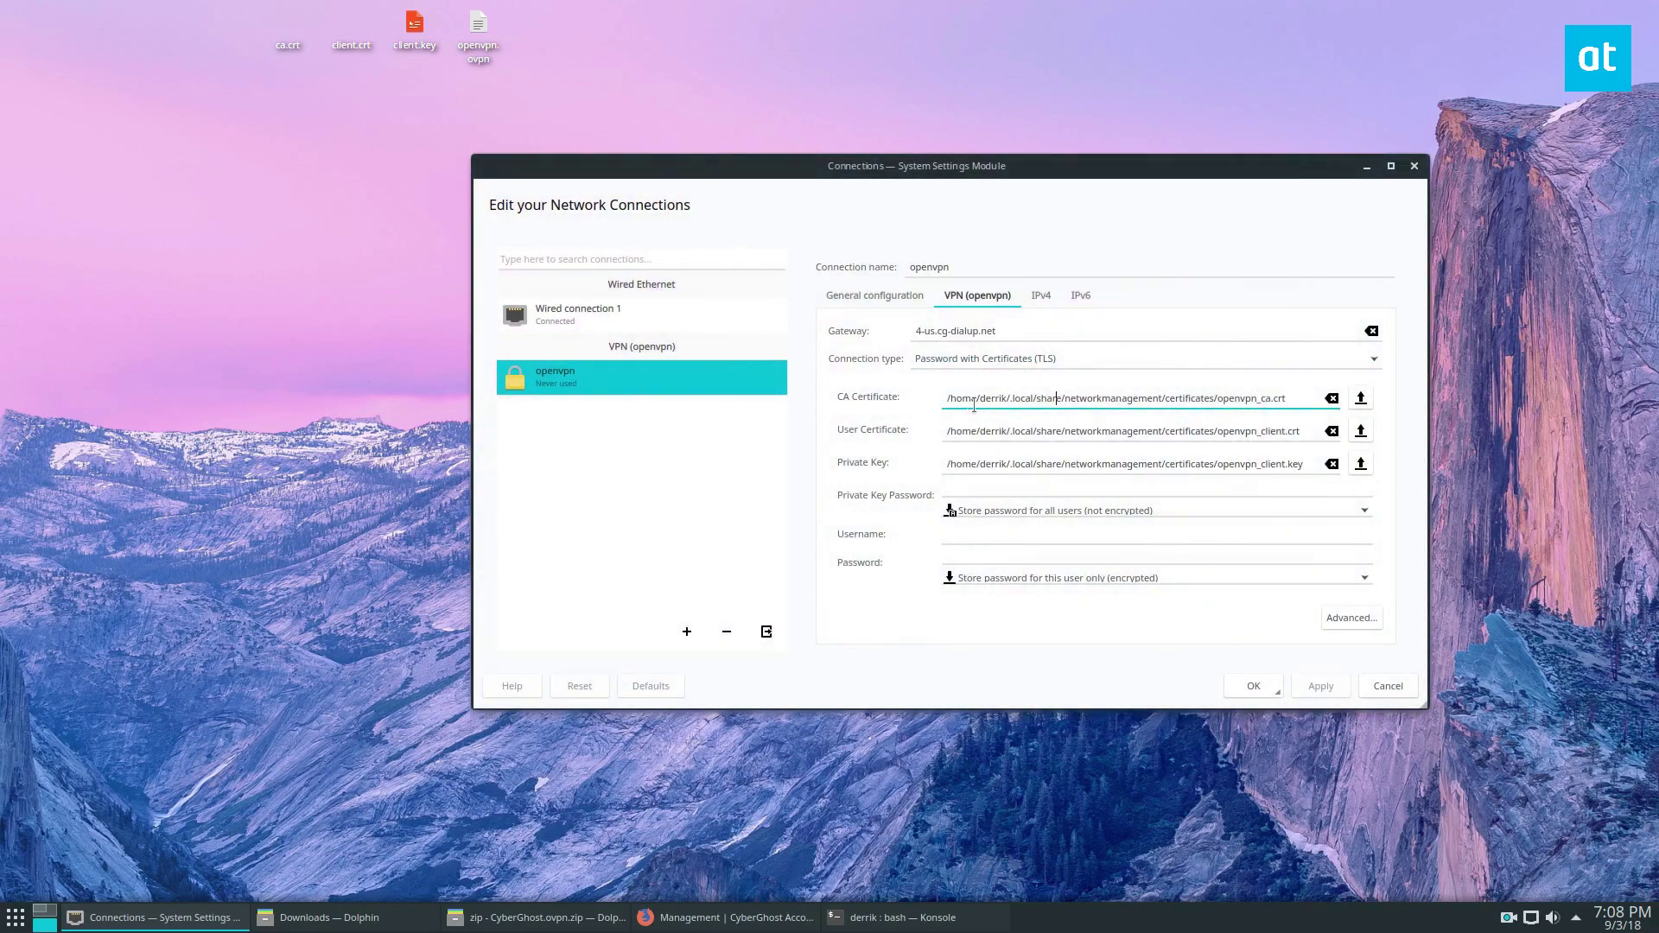
{"action": "left_click", "coordinate": [975, 425]}
{"action": "left_click", "coordinate": [980, 463]}
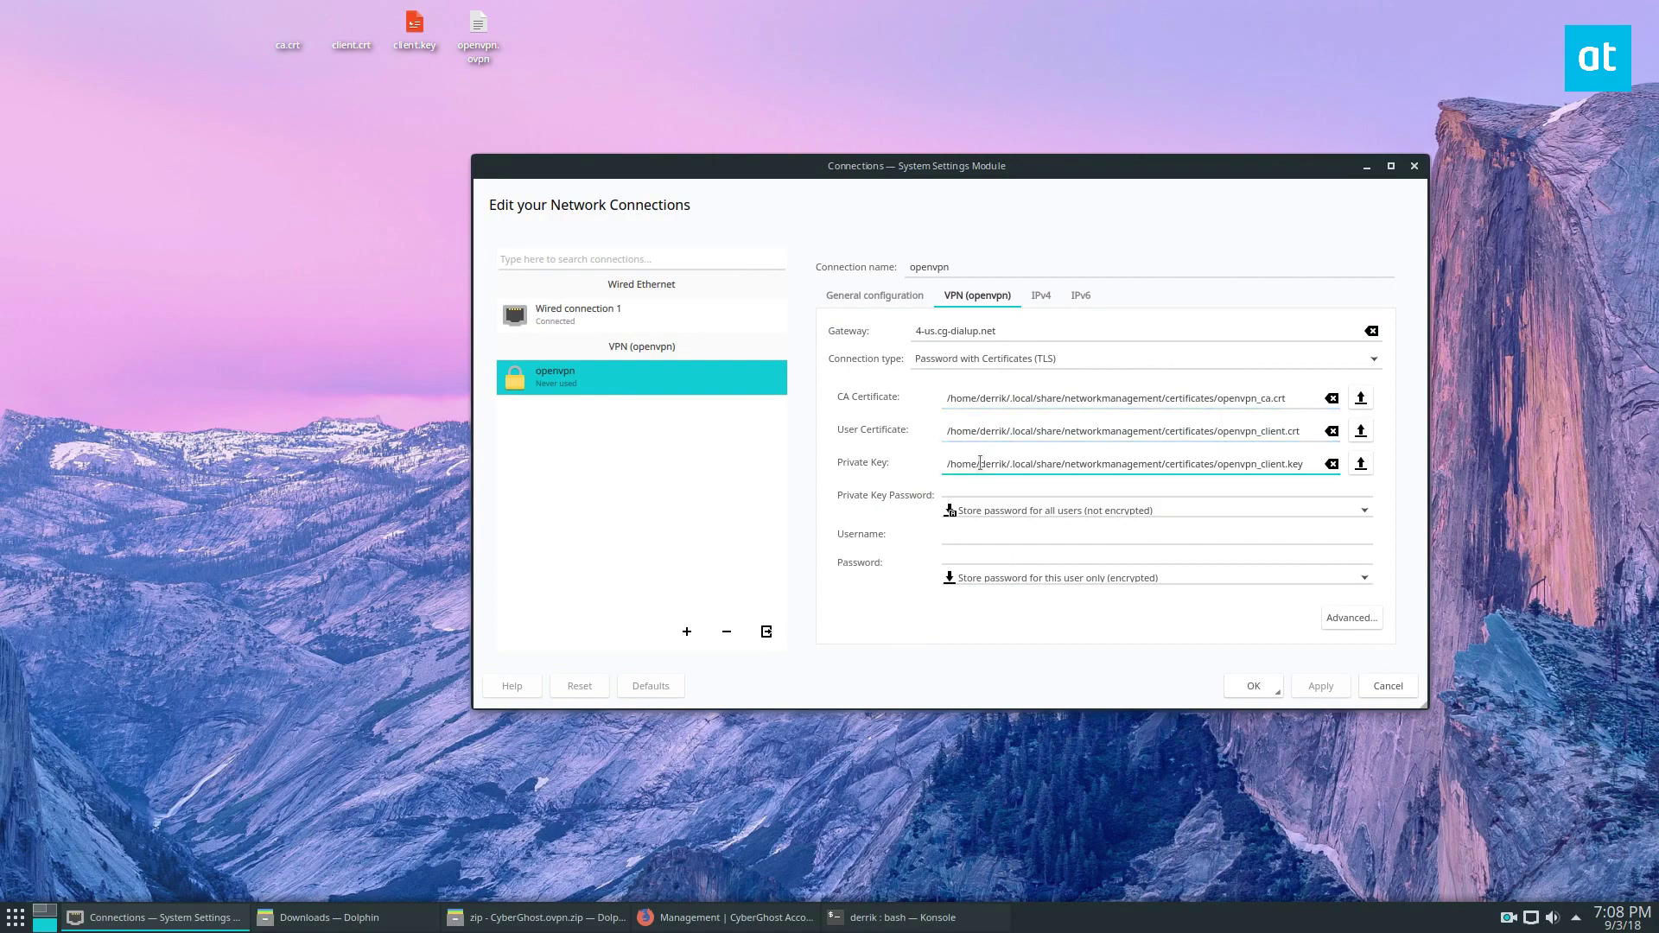
{"action": "left_click", "coordinate": [947, 533]}
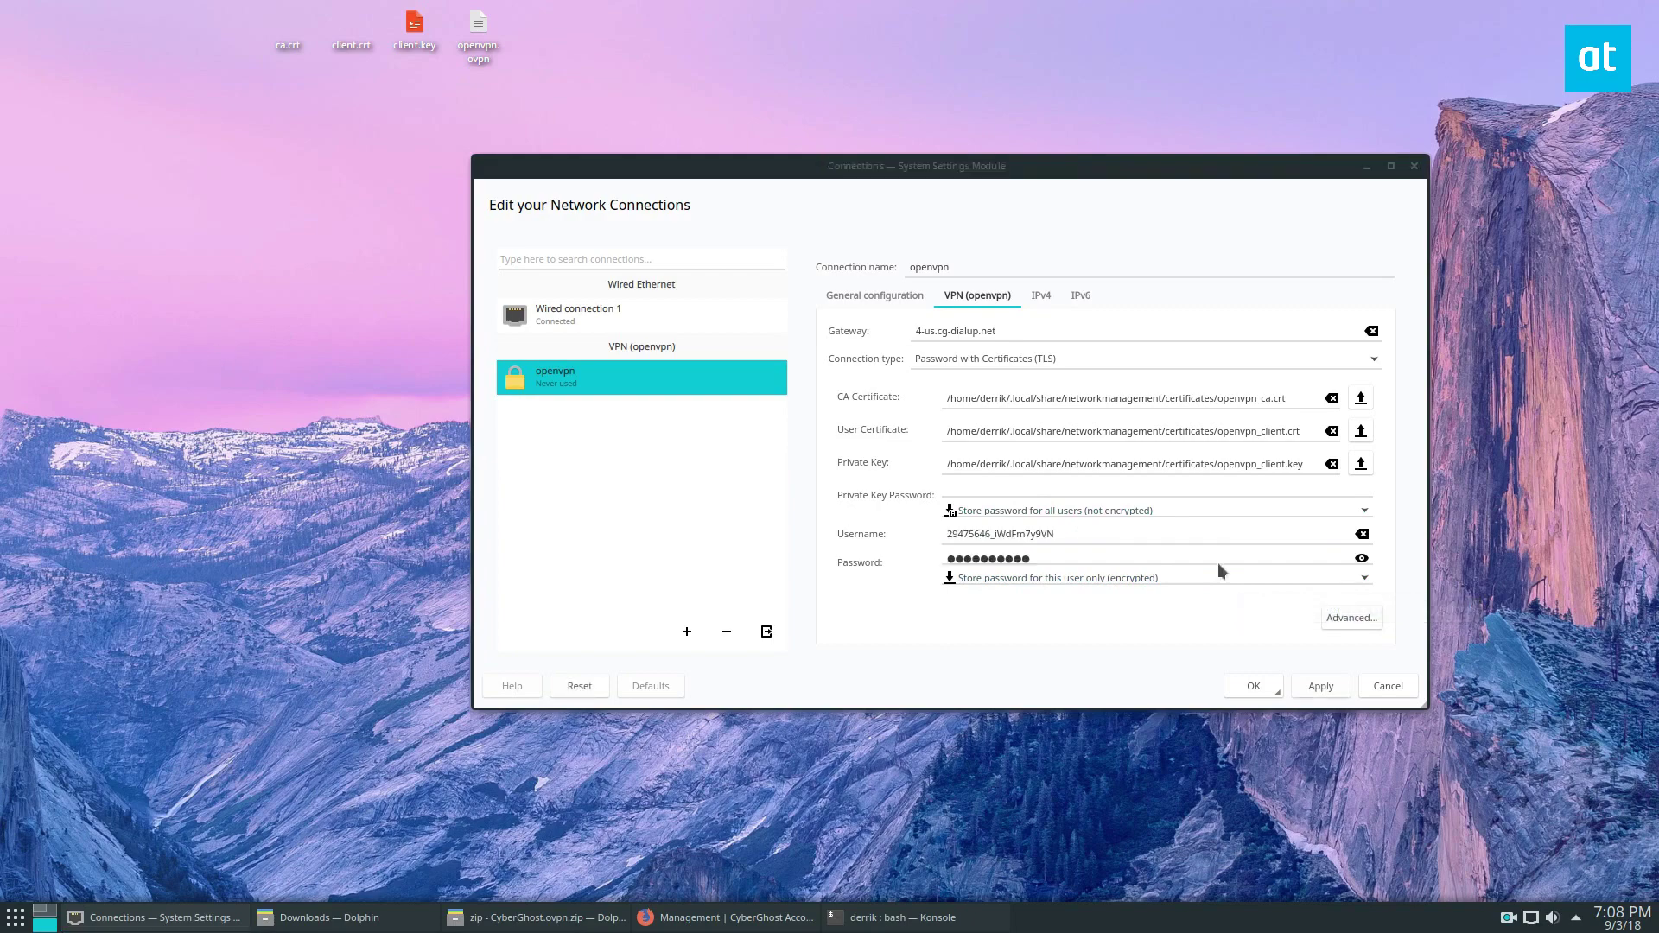
{"action": "left_click", "coordinate": [1329, 691]}
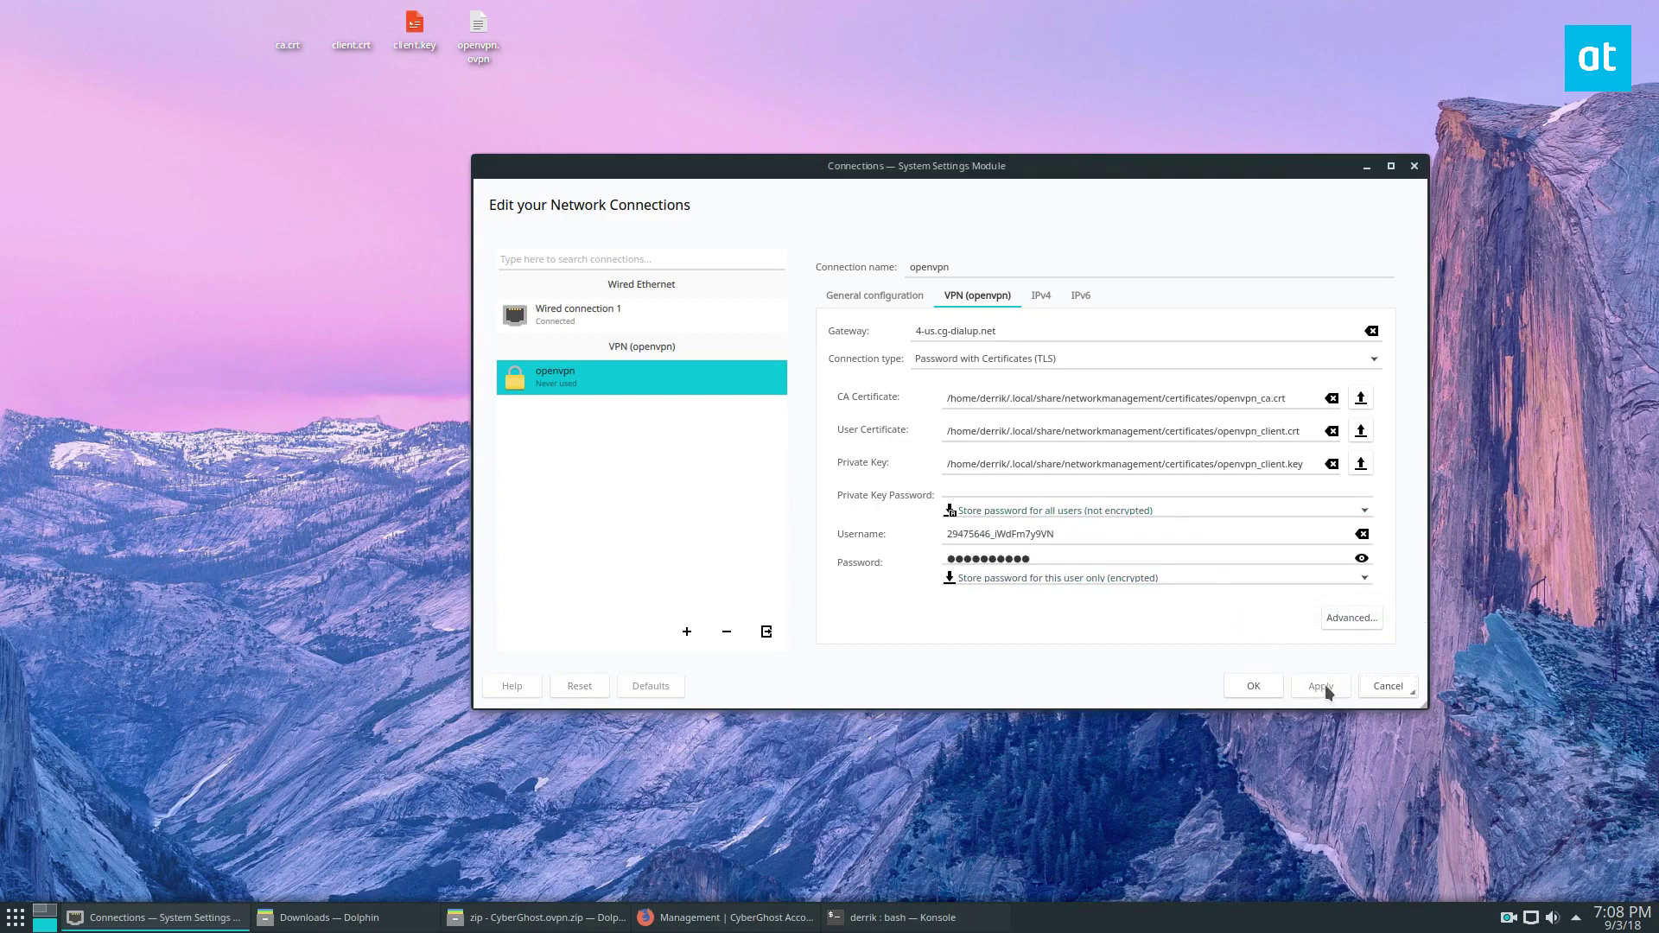
{"action": "left_click", "coordinate": [1253, 687]}
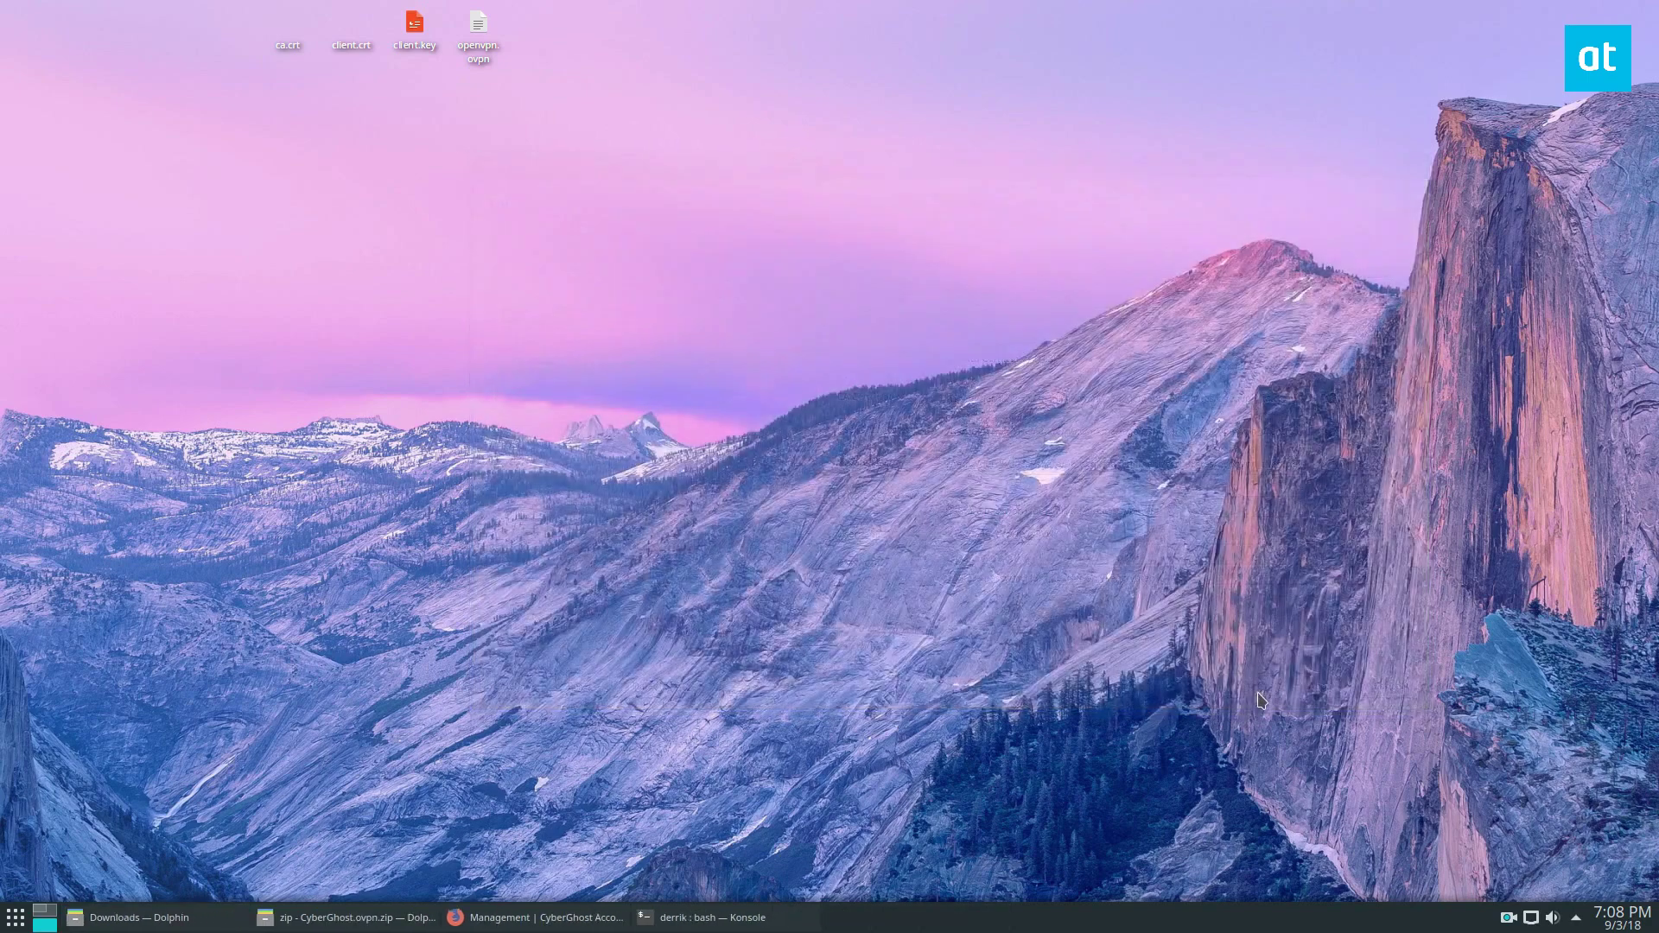
Step: Reopen the connections editor and rename the openvpn connection to CyberGhost
{"action": "left_click", "coordinate": [1531, 917]}
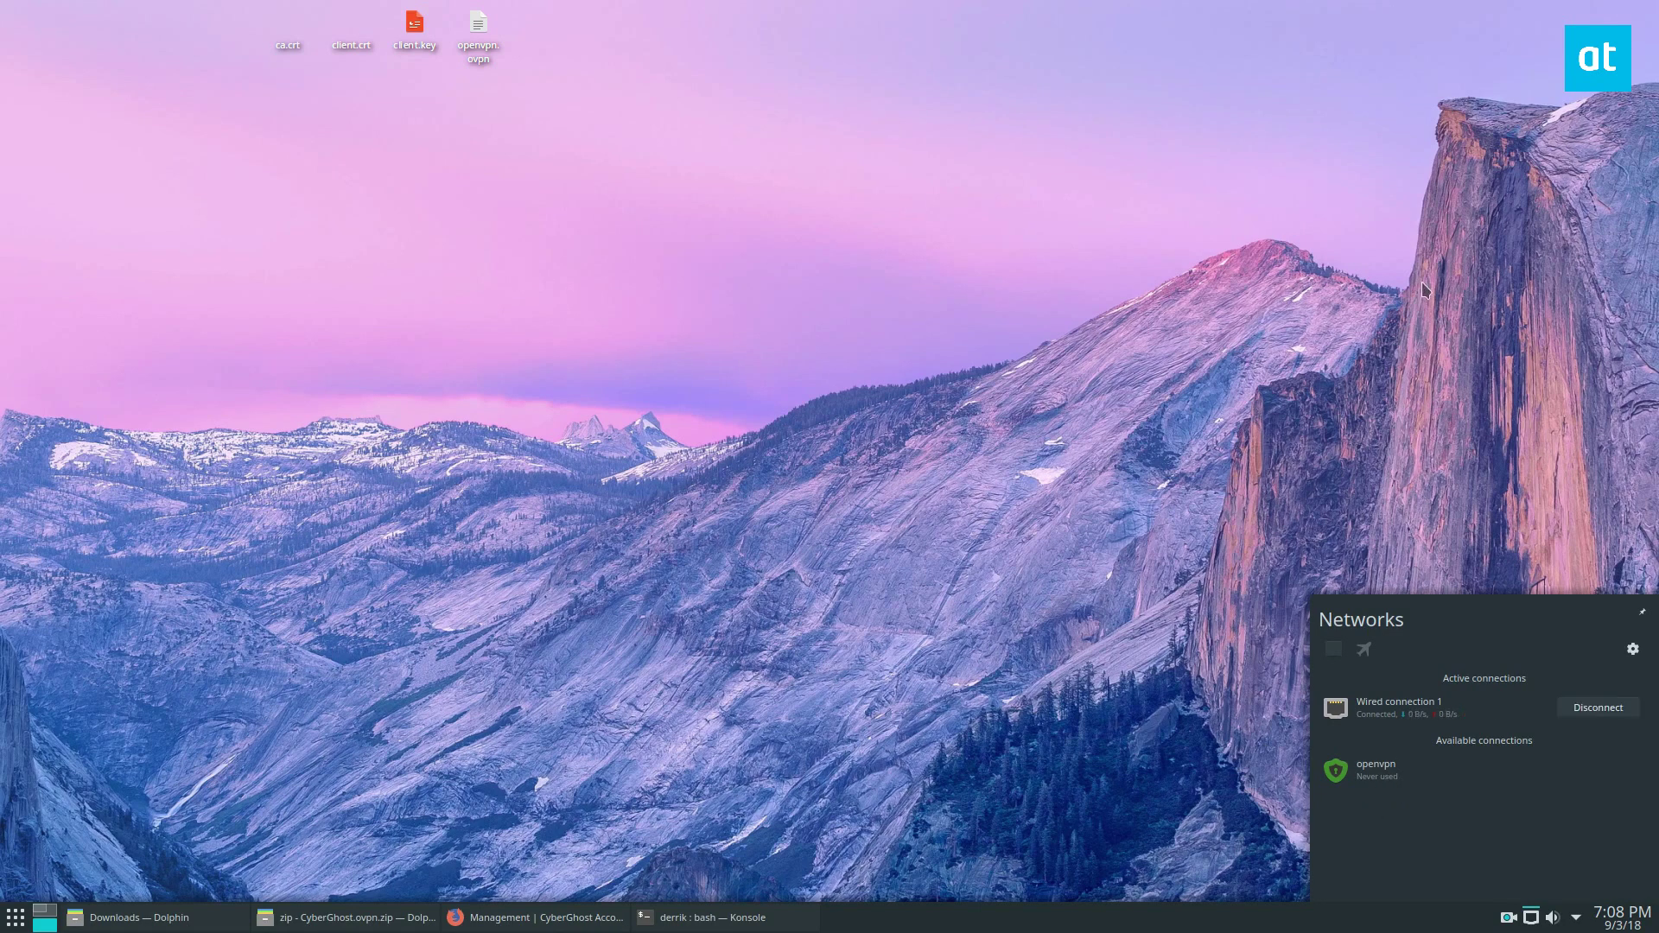
{"action": "left_click", "coordinate": [926, 584]}
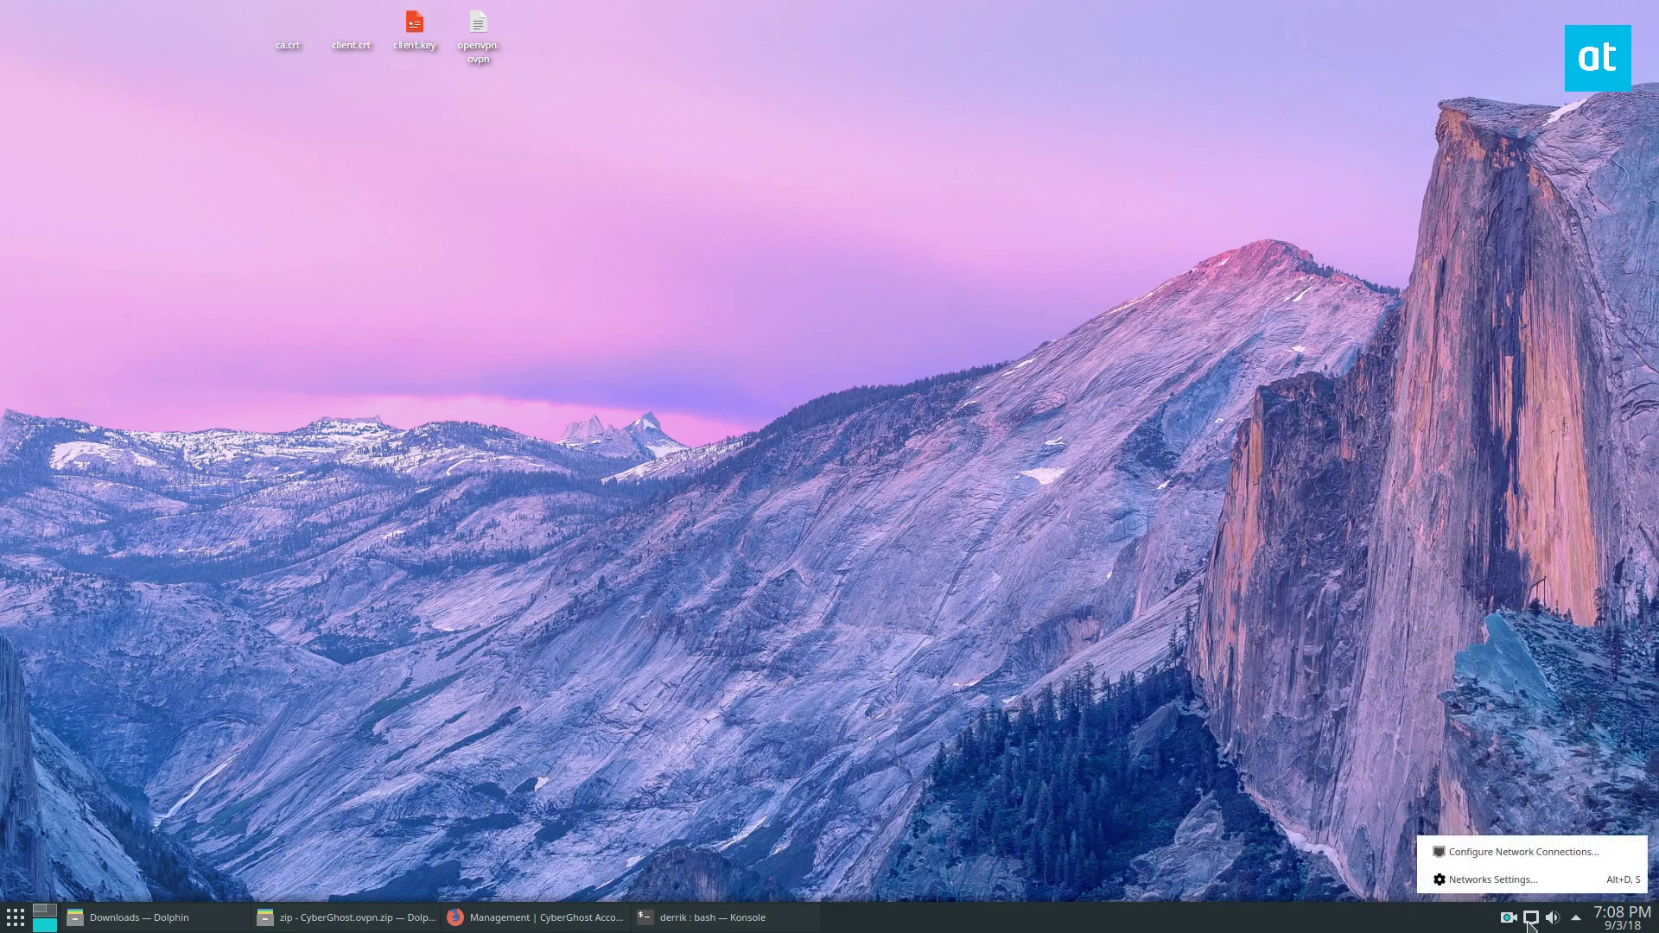
{"action": "left_click", "coordinate": [1512, 866]}
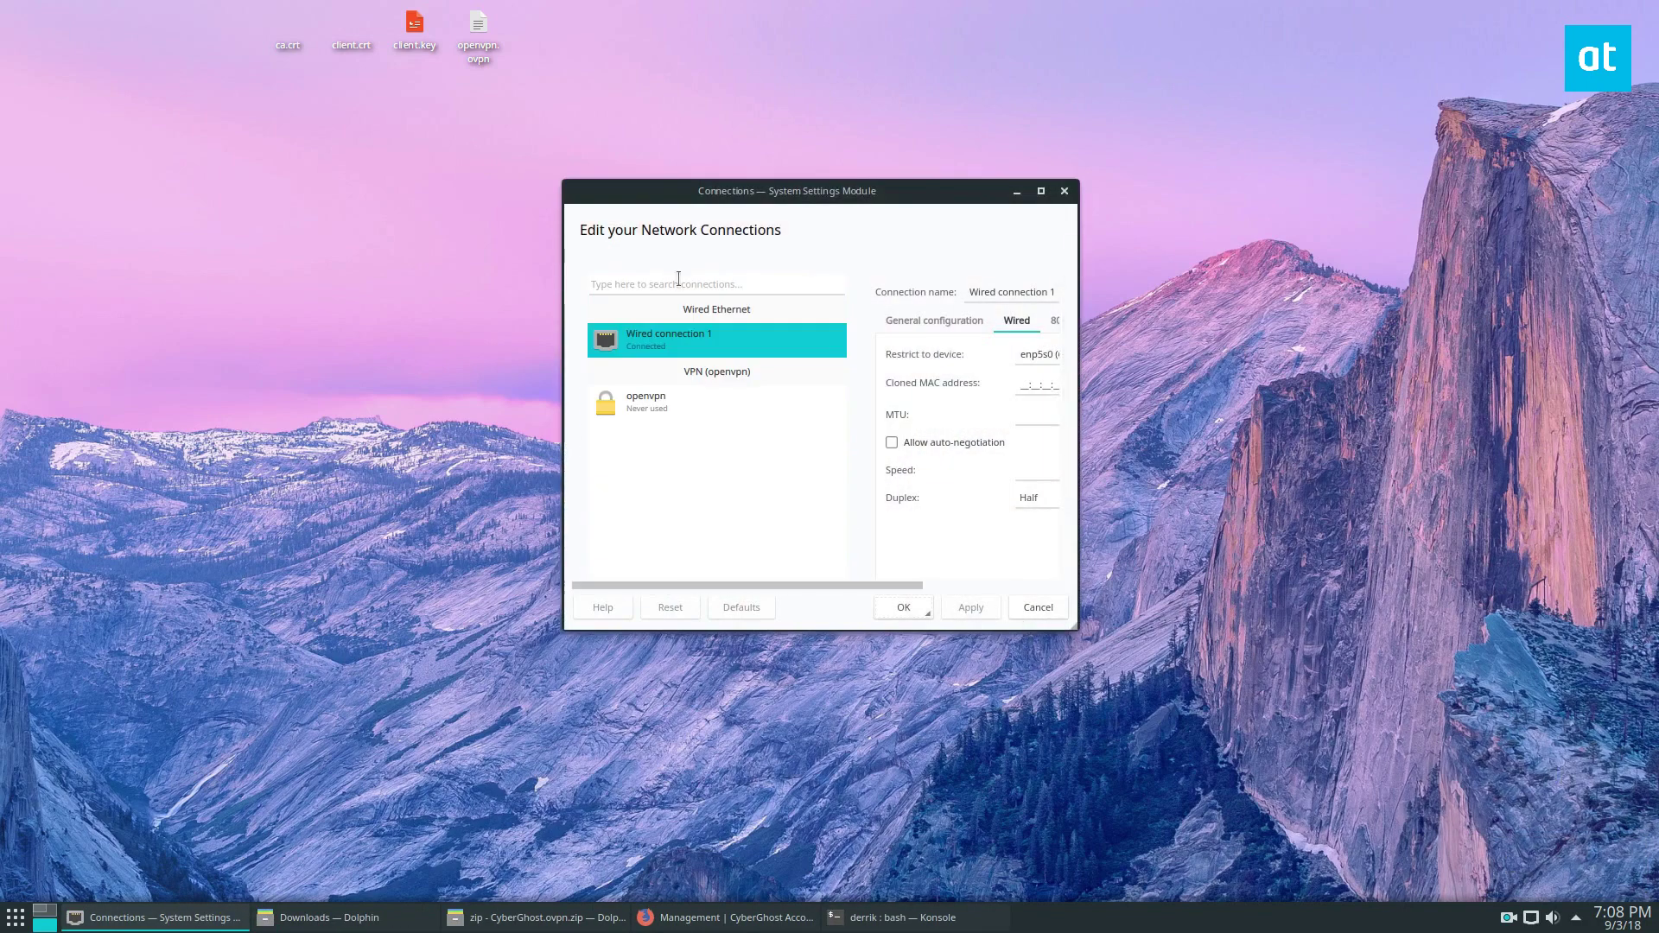
{"action": "left_click", "coordinate": [704, 402]}
{"action": "double_click", "coordinate": [1003, 290]}
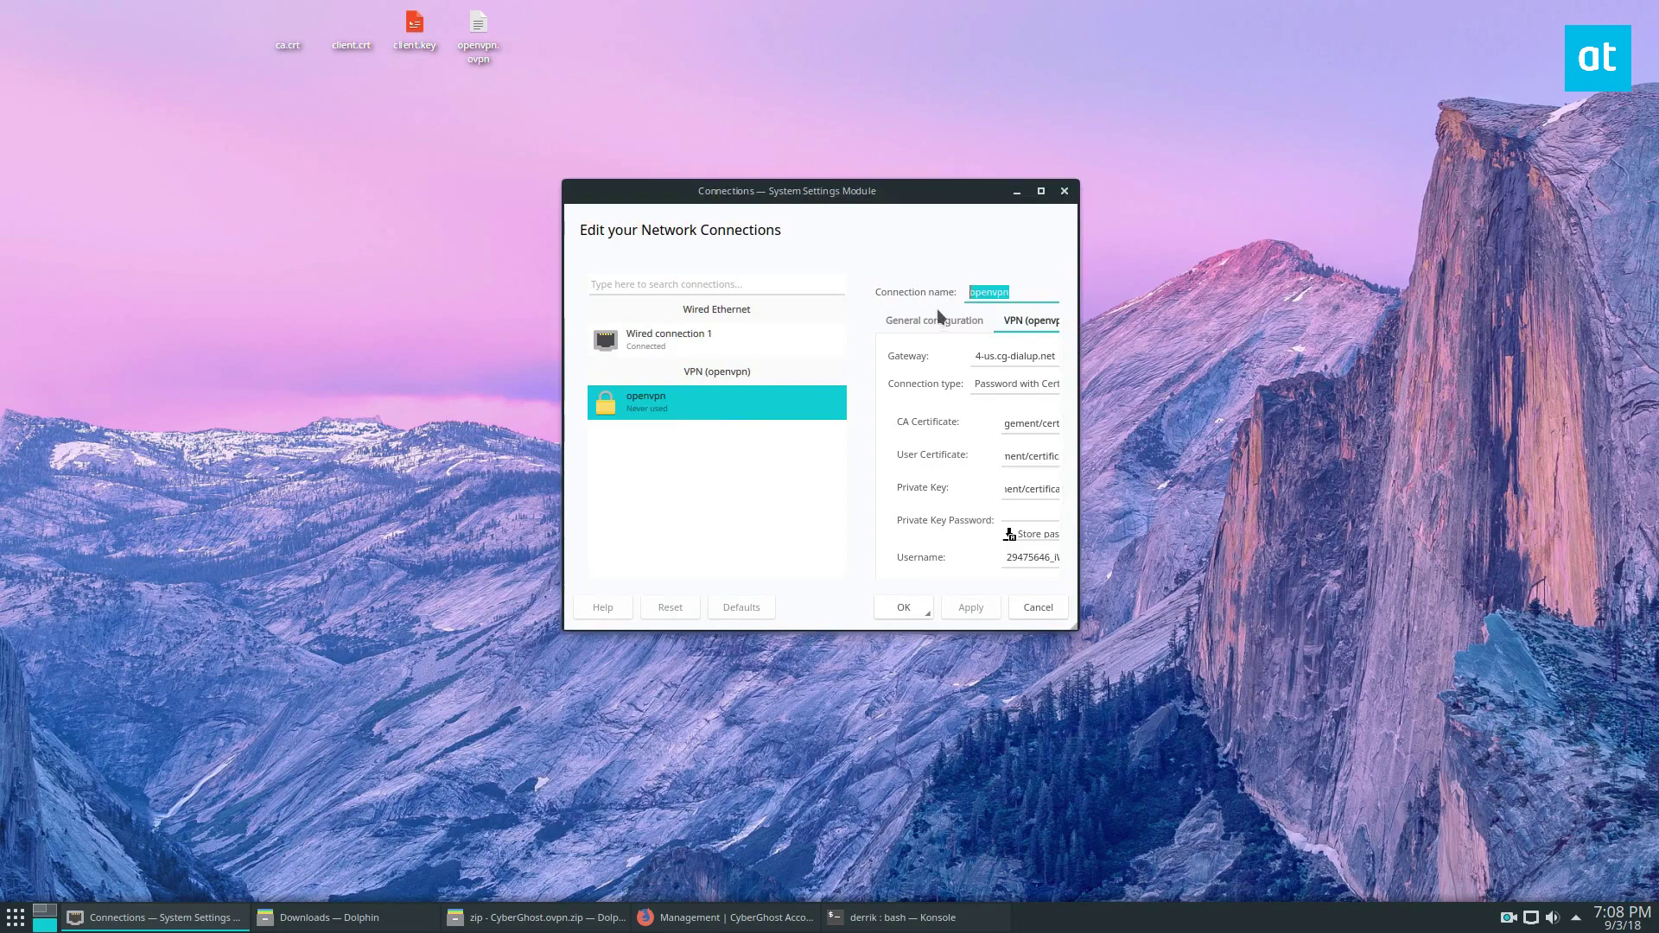
{"action": "type", "text": "CyberGhost"}
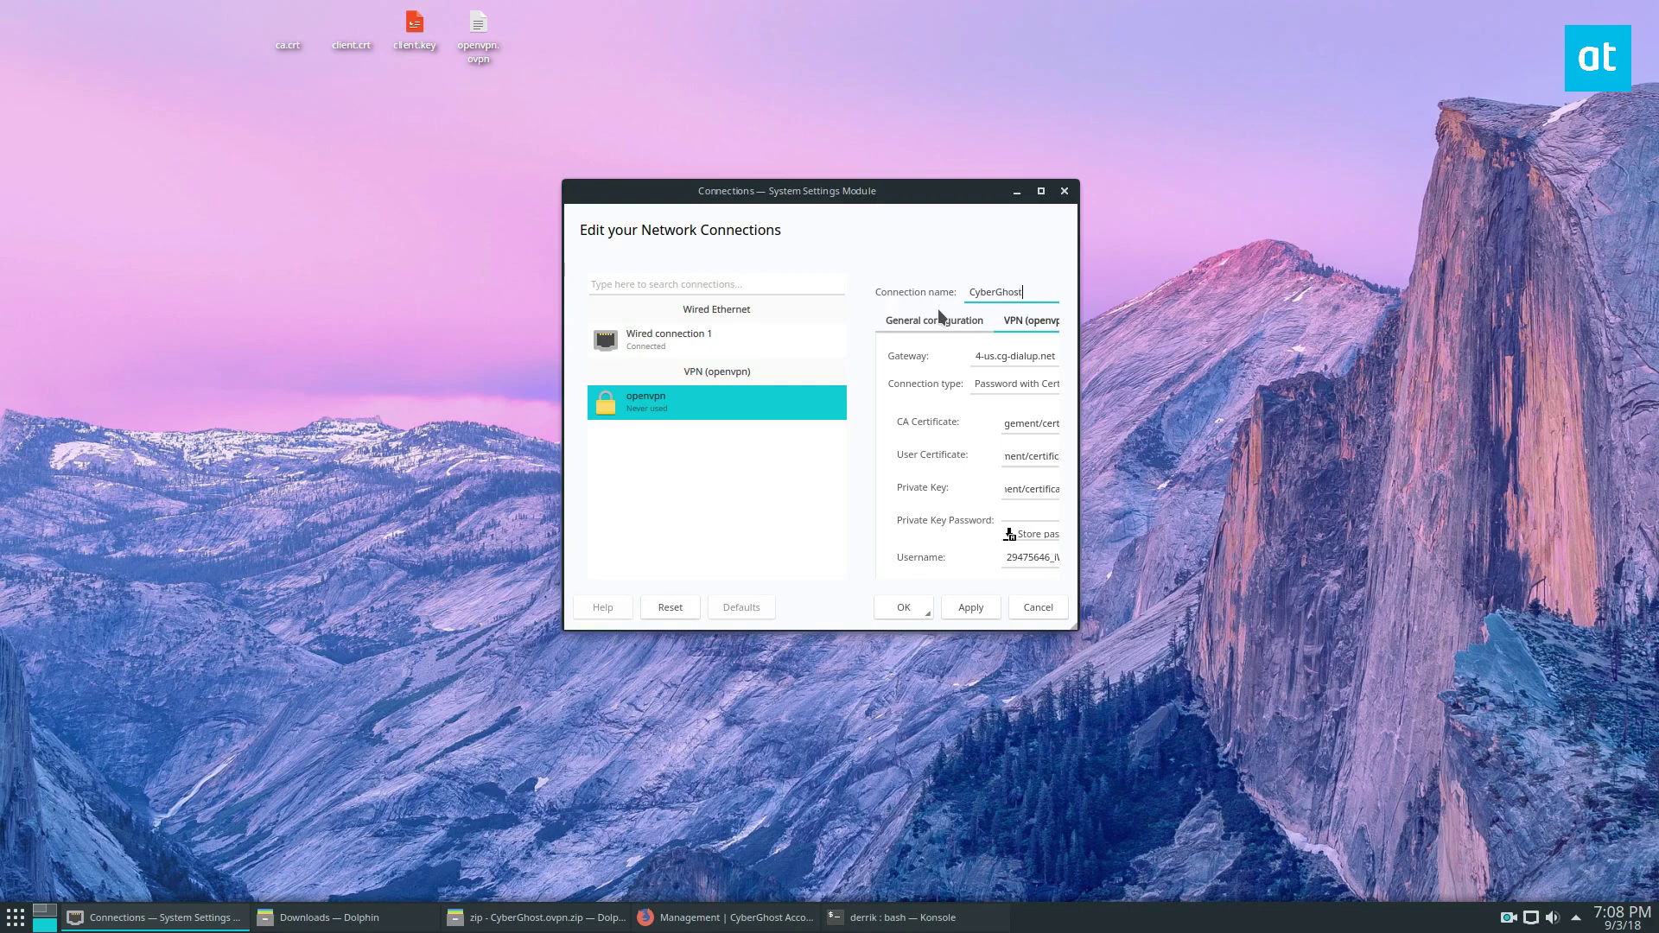
{"action": "left_click", "coordinate": [898, 609]}
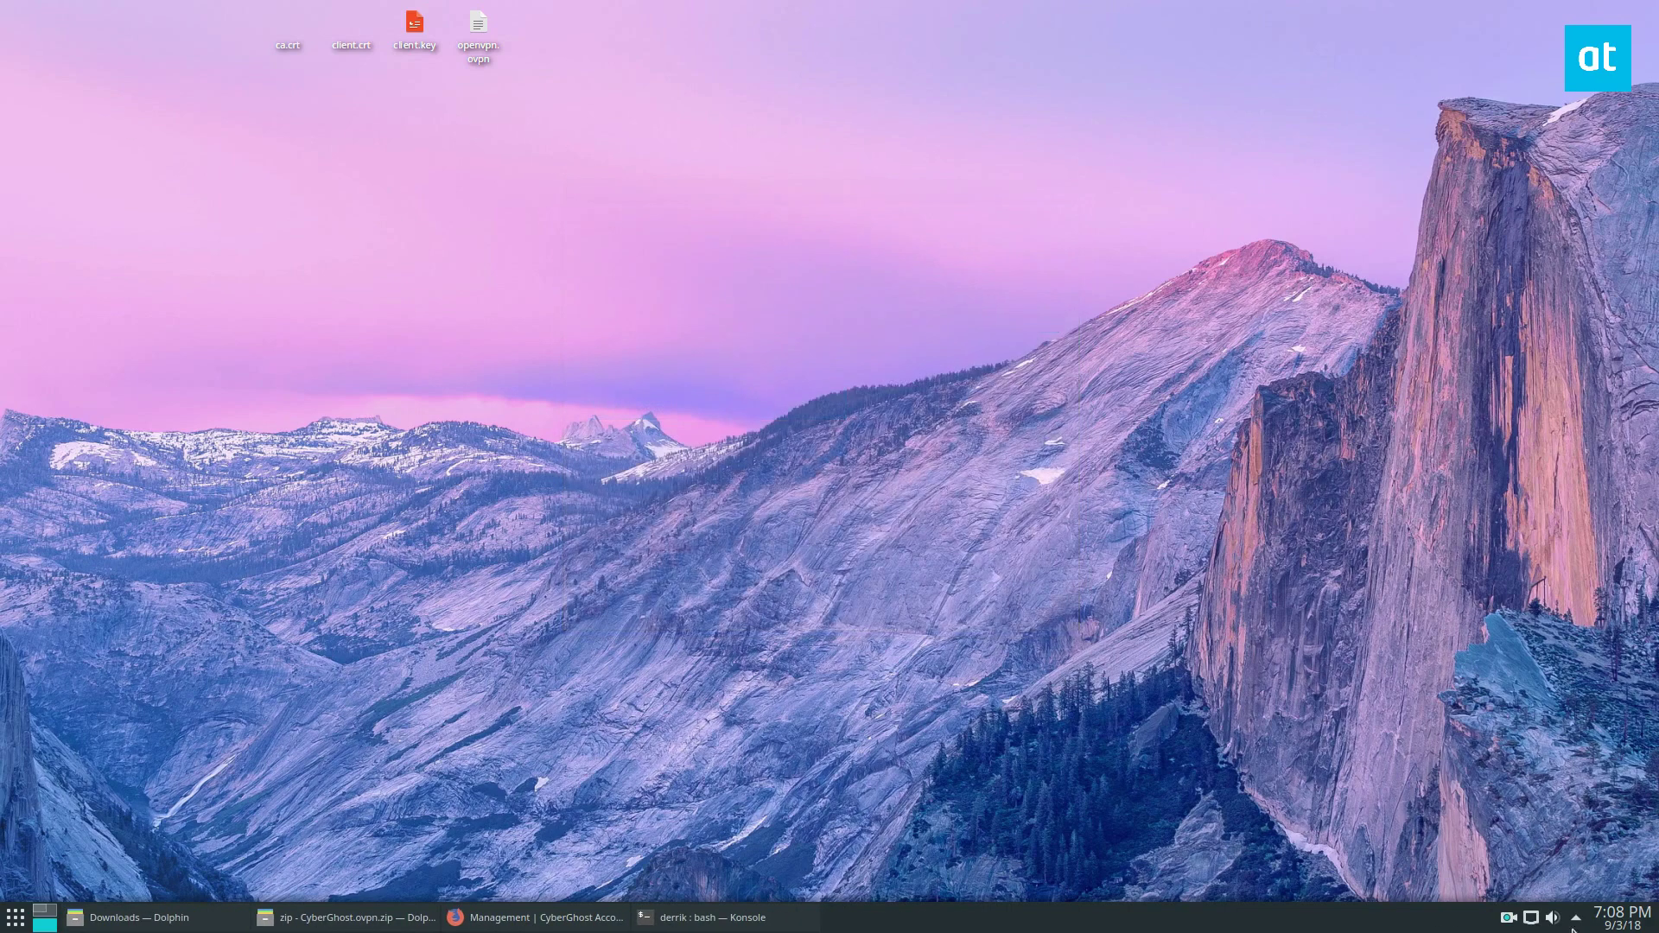
Step: Connect the CyberGhost VPN from the tray Networks popup, then close the popup
{"action": "left_click", "coordinate": [1532, 918]}
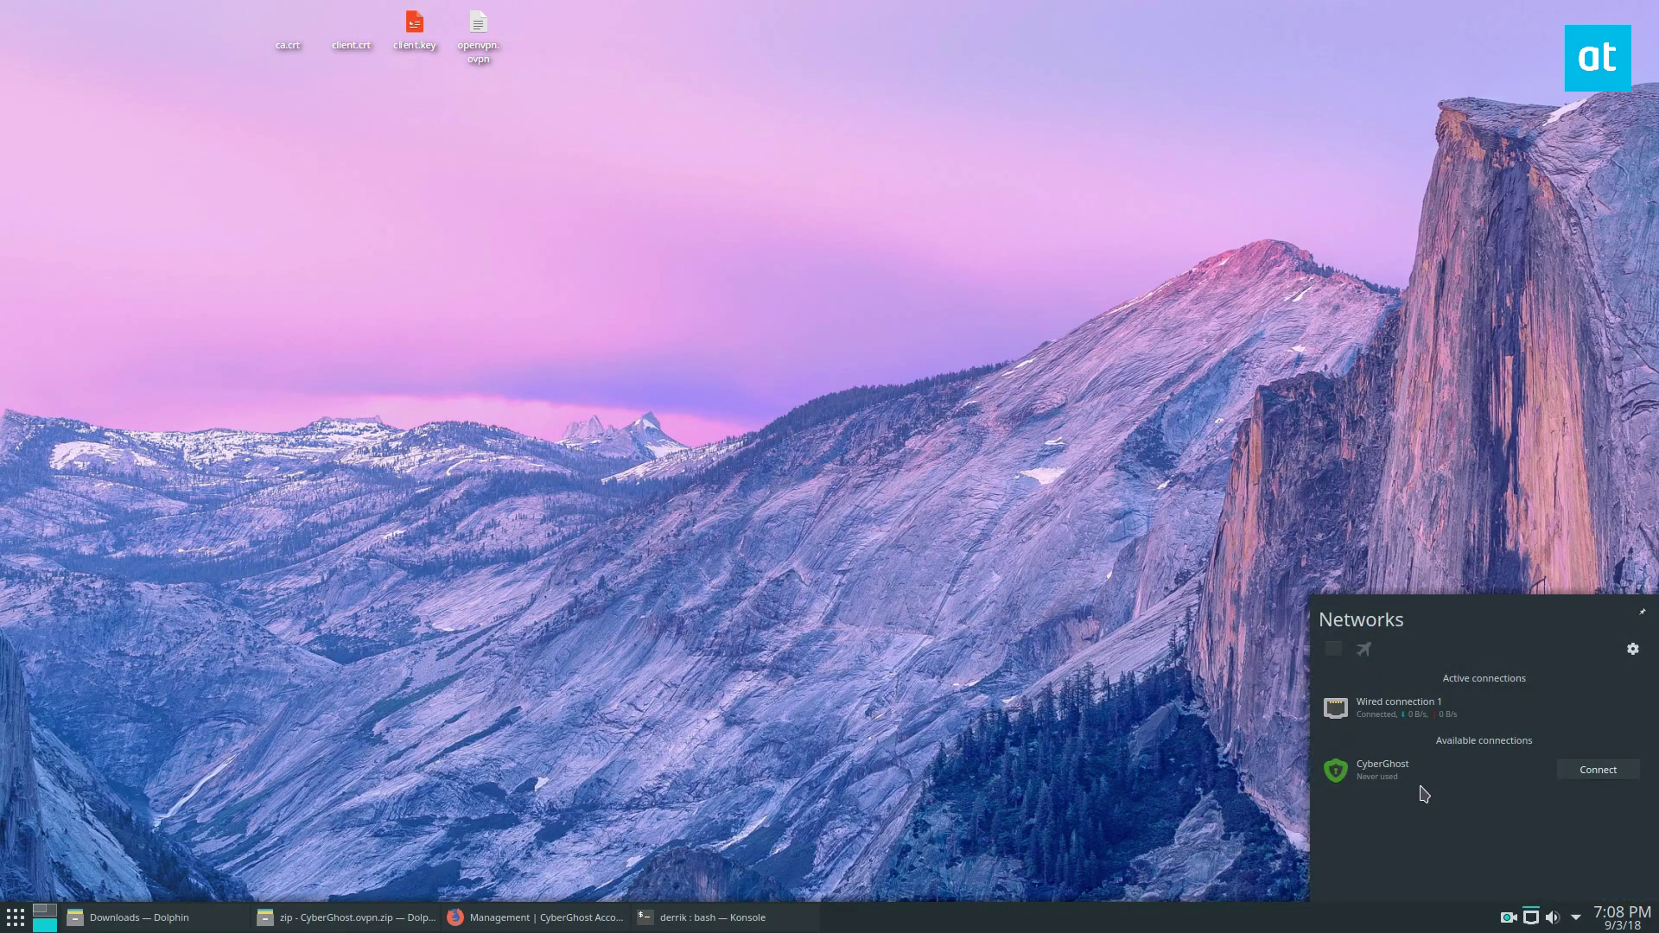
{"action": "left_click", "coordinate": [1599, 770]}
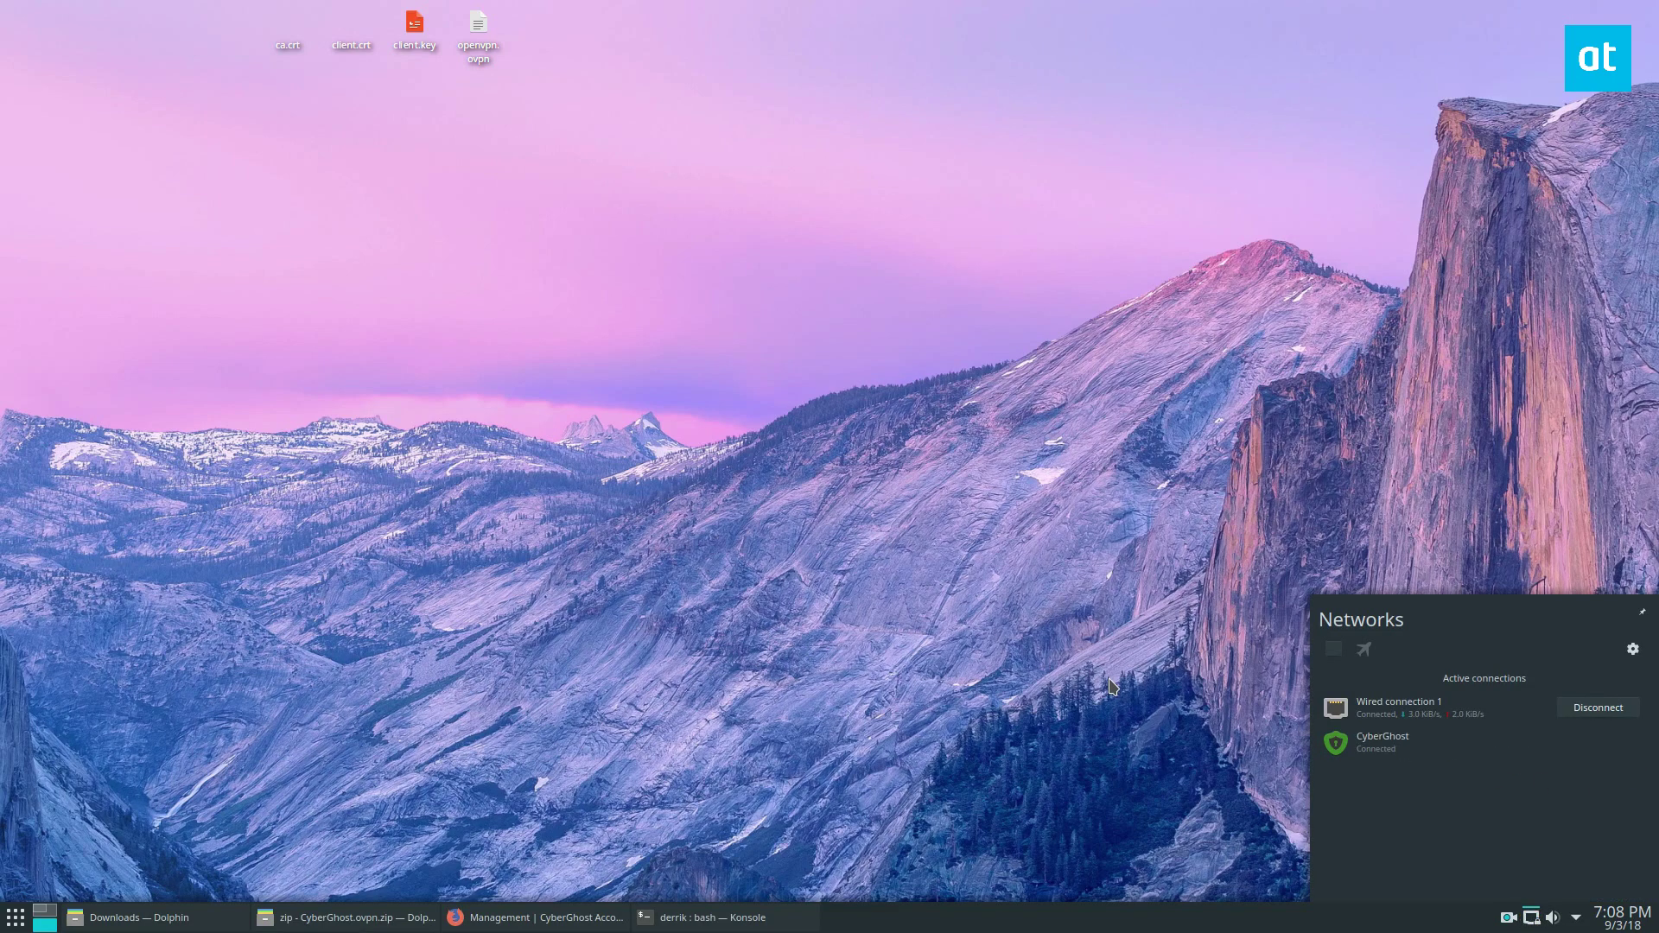
{"action": "left_click", "coordinate": [1051, 531]}
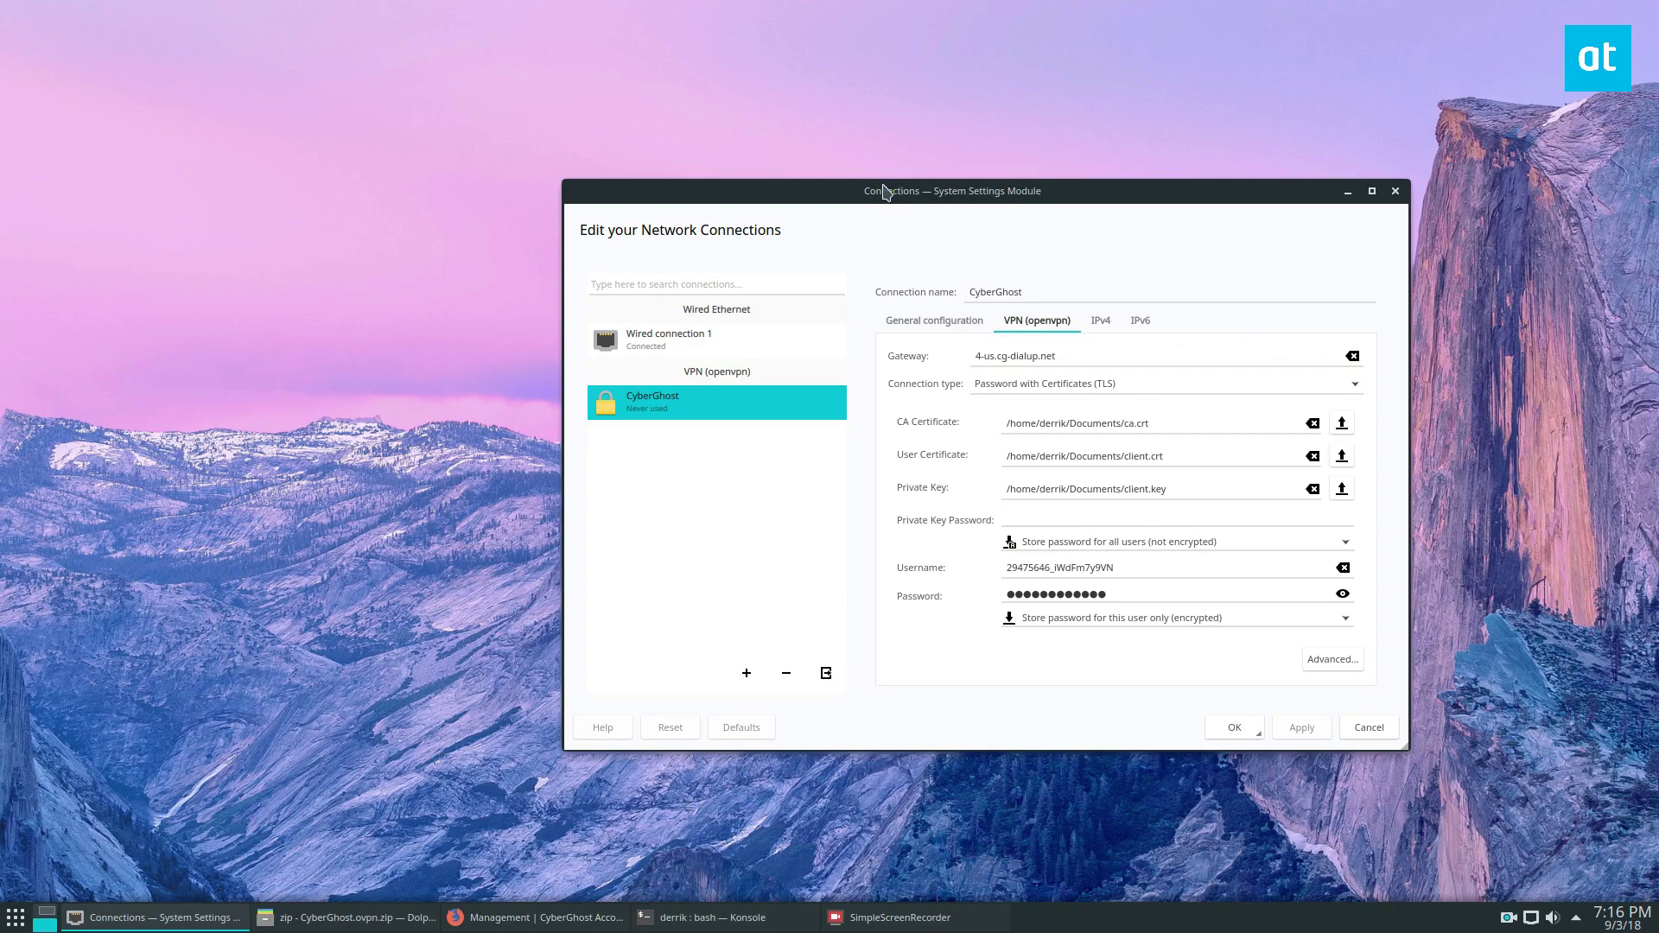
{"action": "left_click_drag", "start_coordinate": [880, 194], "coordinate": [864, 163]}
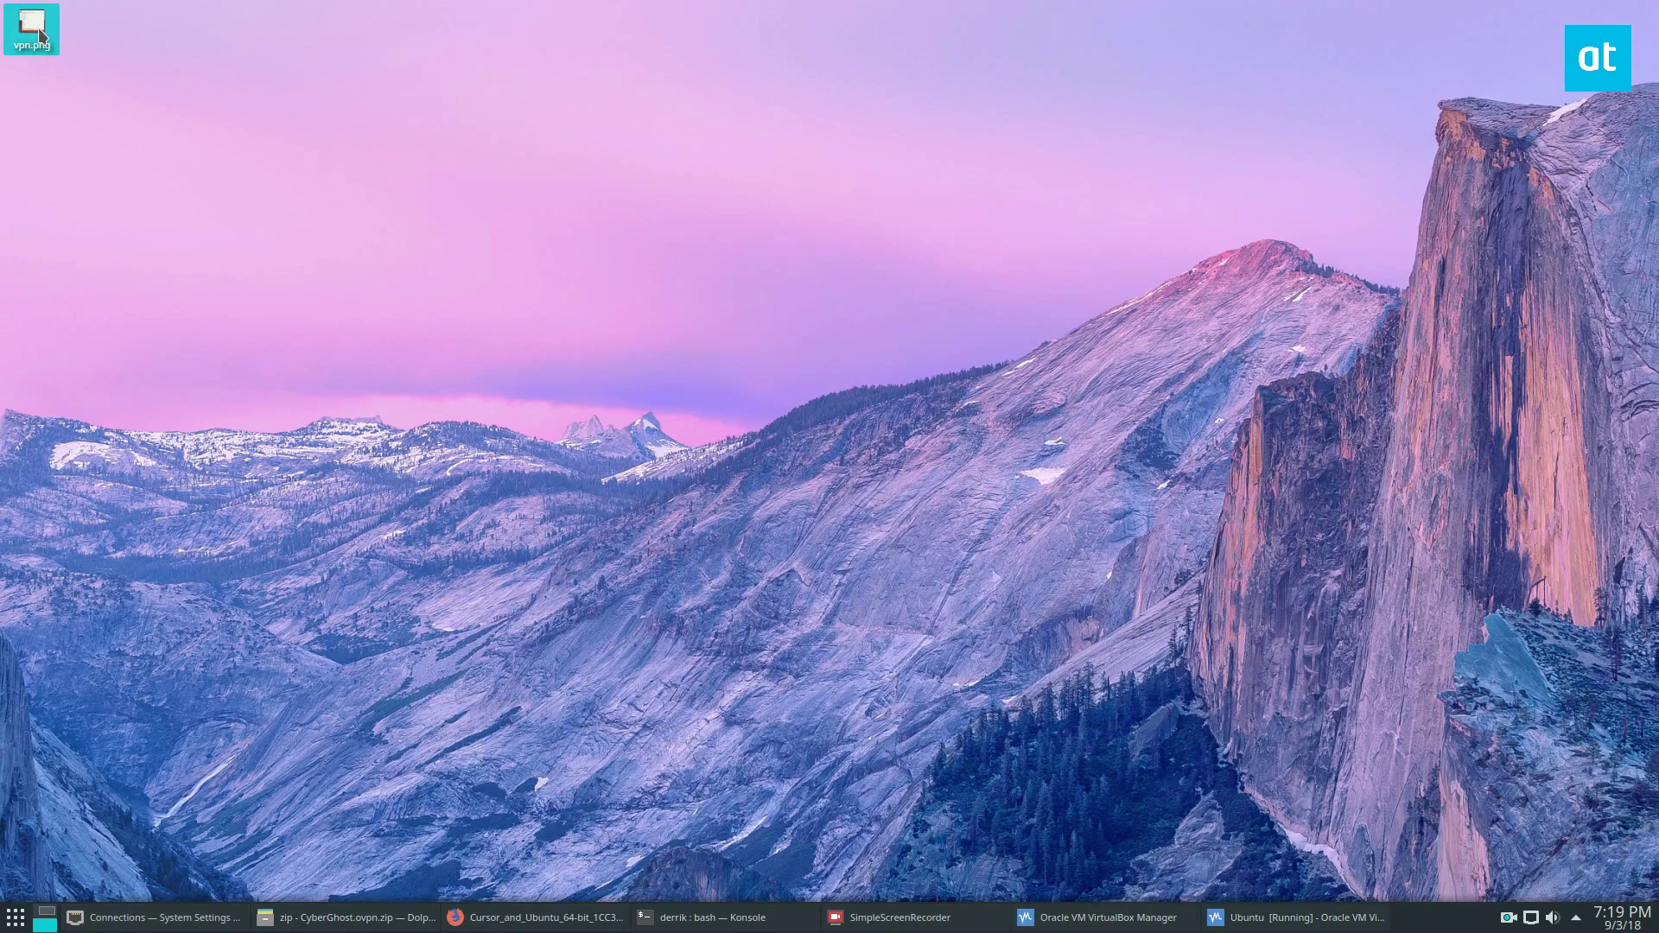
{"action": "right_click", "coordinate": [41, 29]}
Step: Open vpn.png in Gwenview, then center and enlarge the viewer window
{"action": "left_click", "coordinate": [82, 44]}
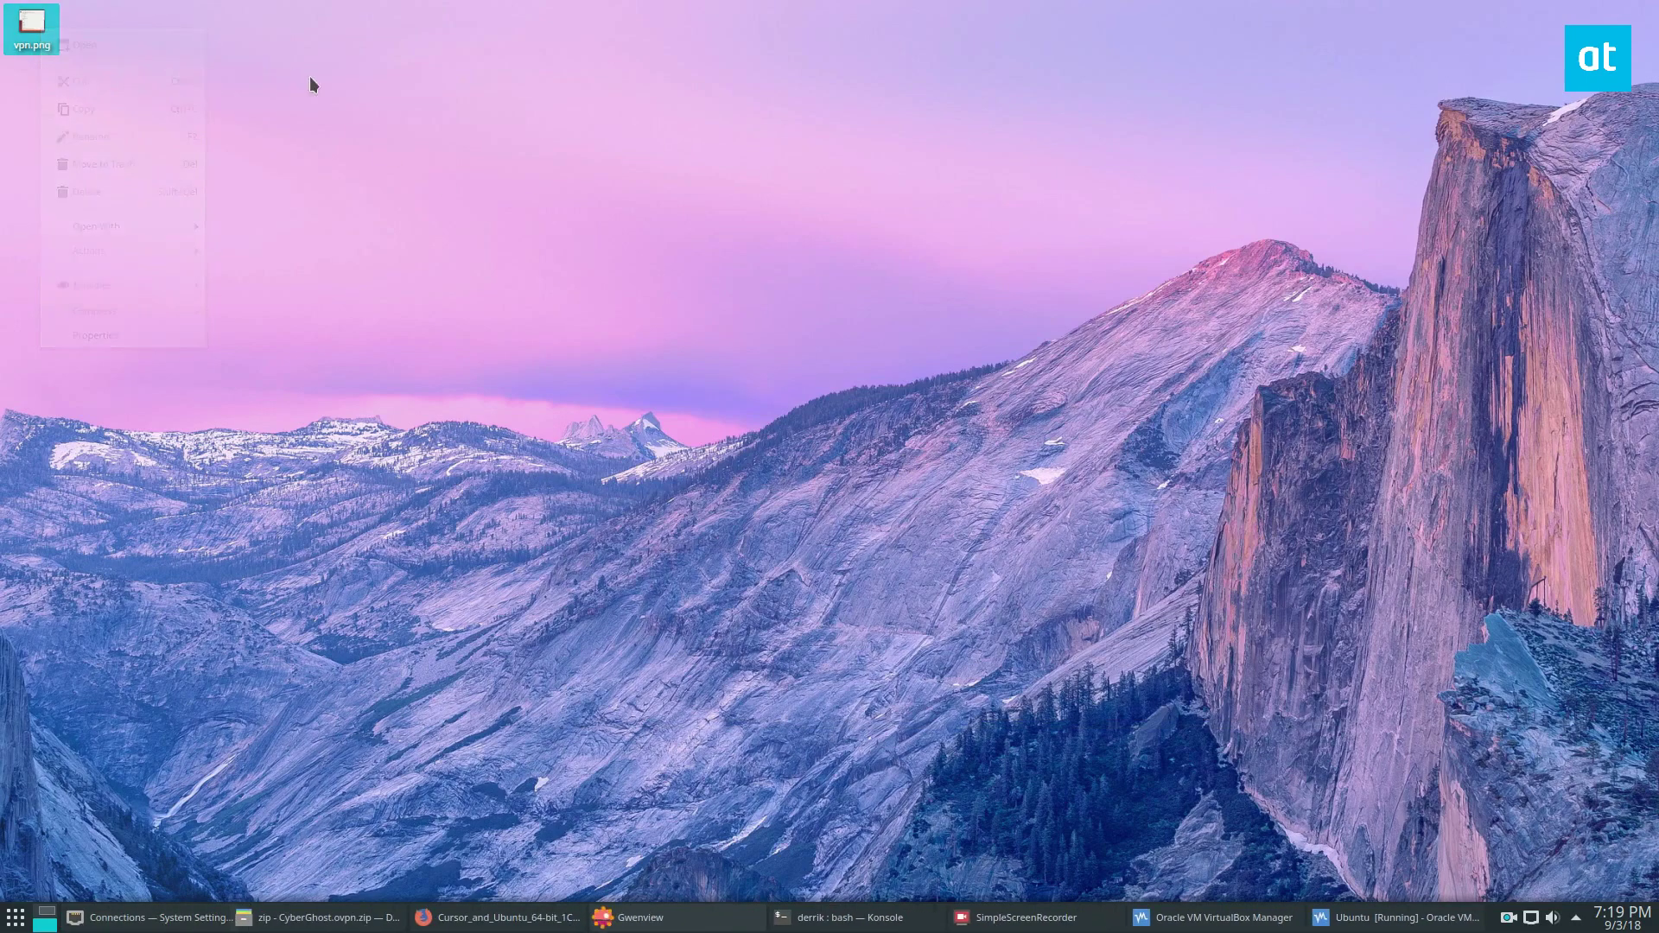
{"action": "left_click_drag", "start_coordinate": [282, 15], "coordinate": [844, 268]}
{"action": "scroll", "coordinate": [1050, 573], "scroll_direction": "up", "scroll_amount": 1}
{"action": "scroll", "coordinate": [1050, 573], "scroll_direction": "down", "scroll_amount": 1}
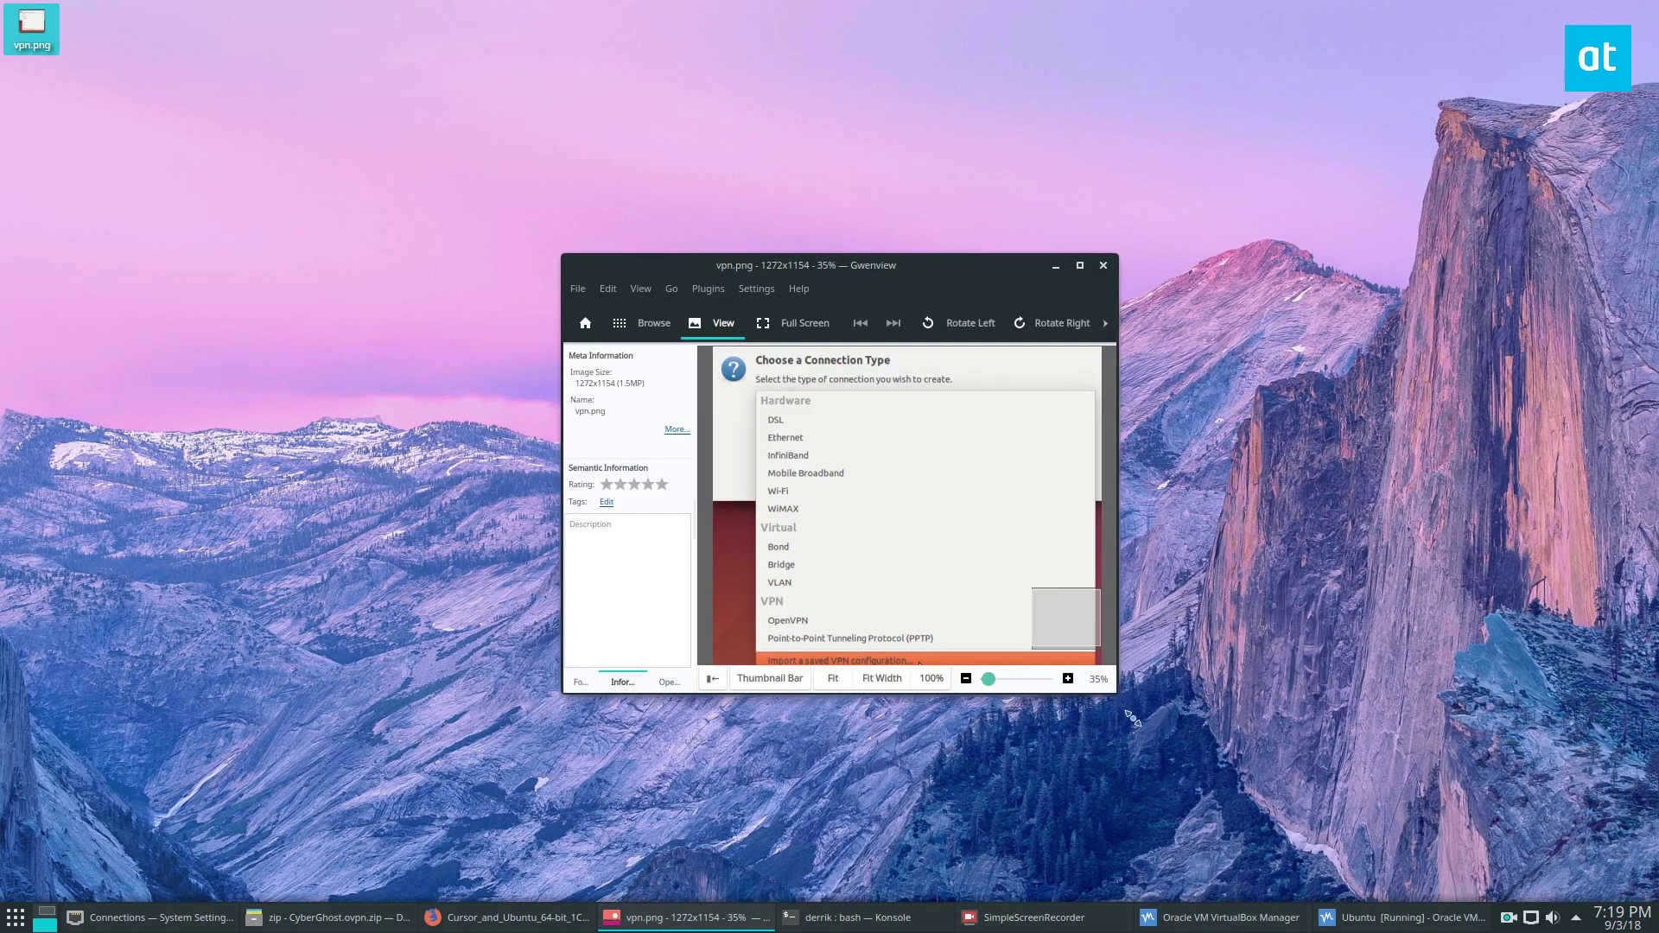
{"action": "left_click_drag", "start_coordinate": [1117, 691], "coordinate": [1275, 815]}
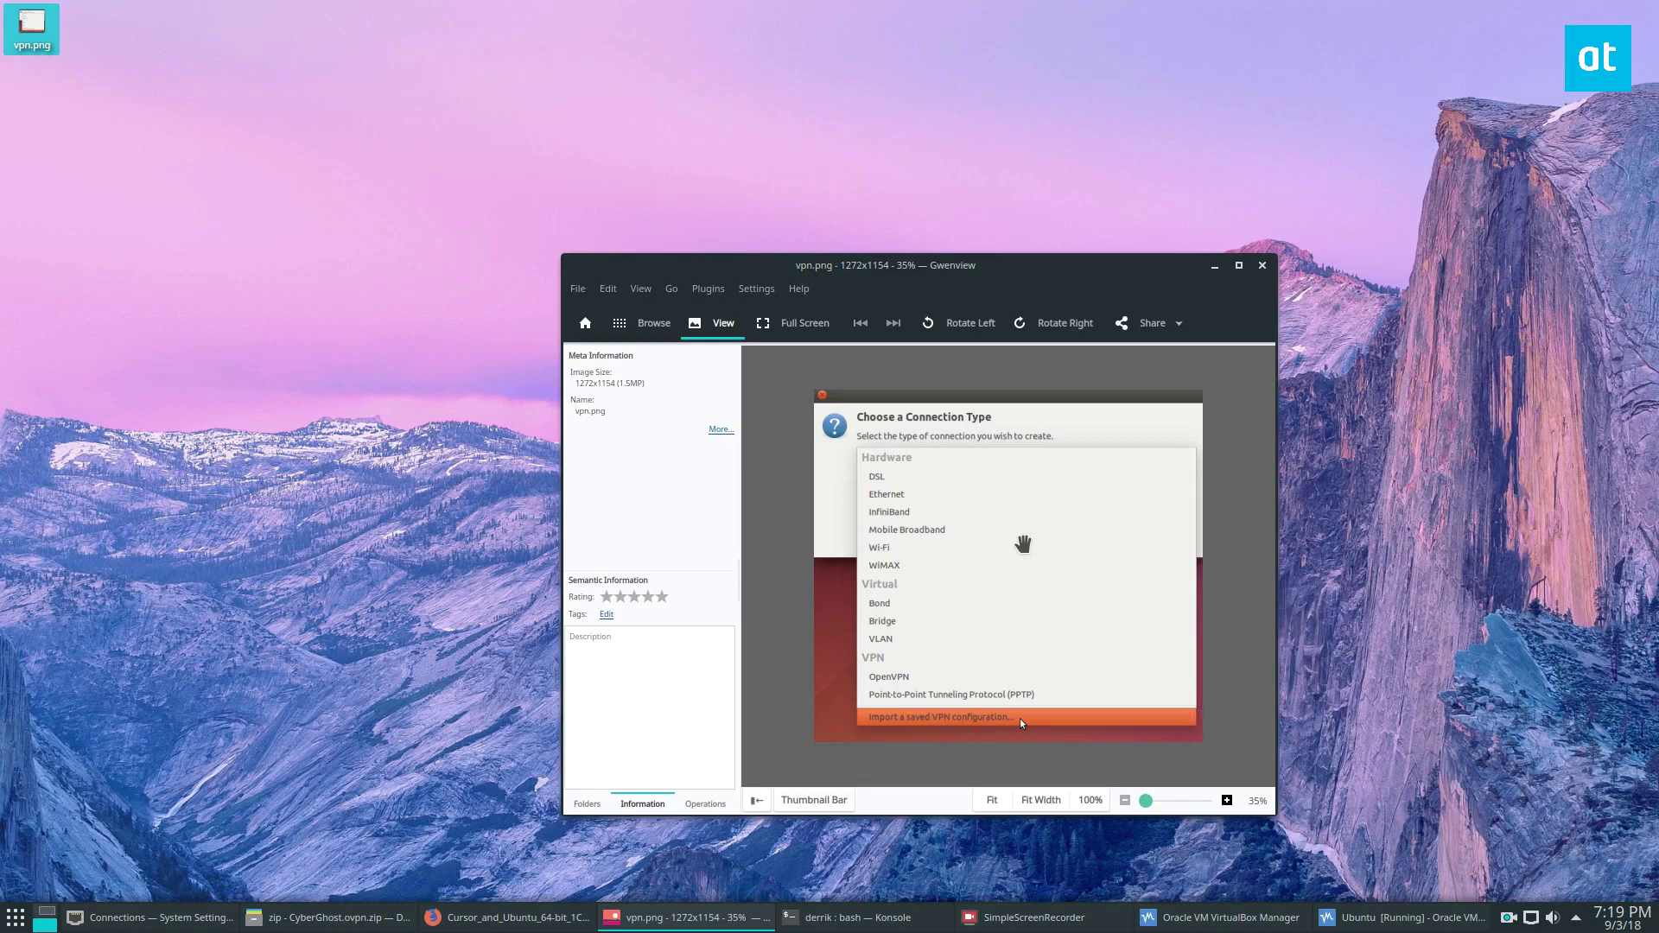
Step: Minimize the network settings and CyberGhost.ovpn.zip archive windows so the screenshot is unobstructed
{"action": "right_click", "coordinate": [1543, 920]}
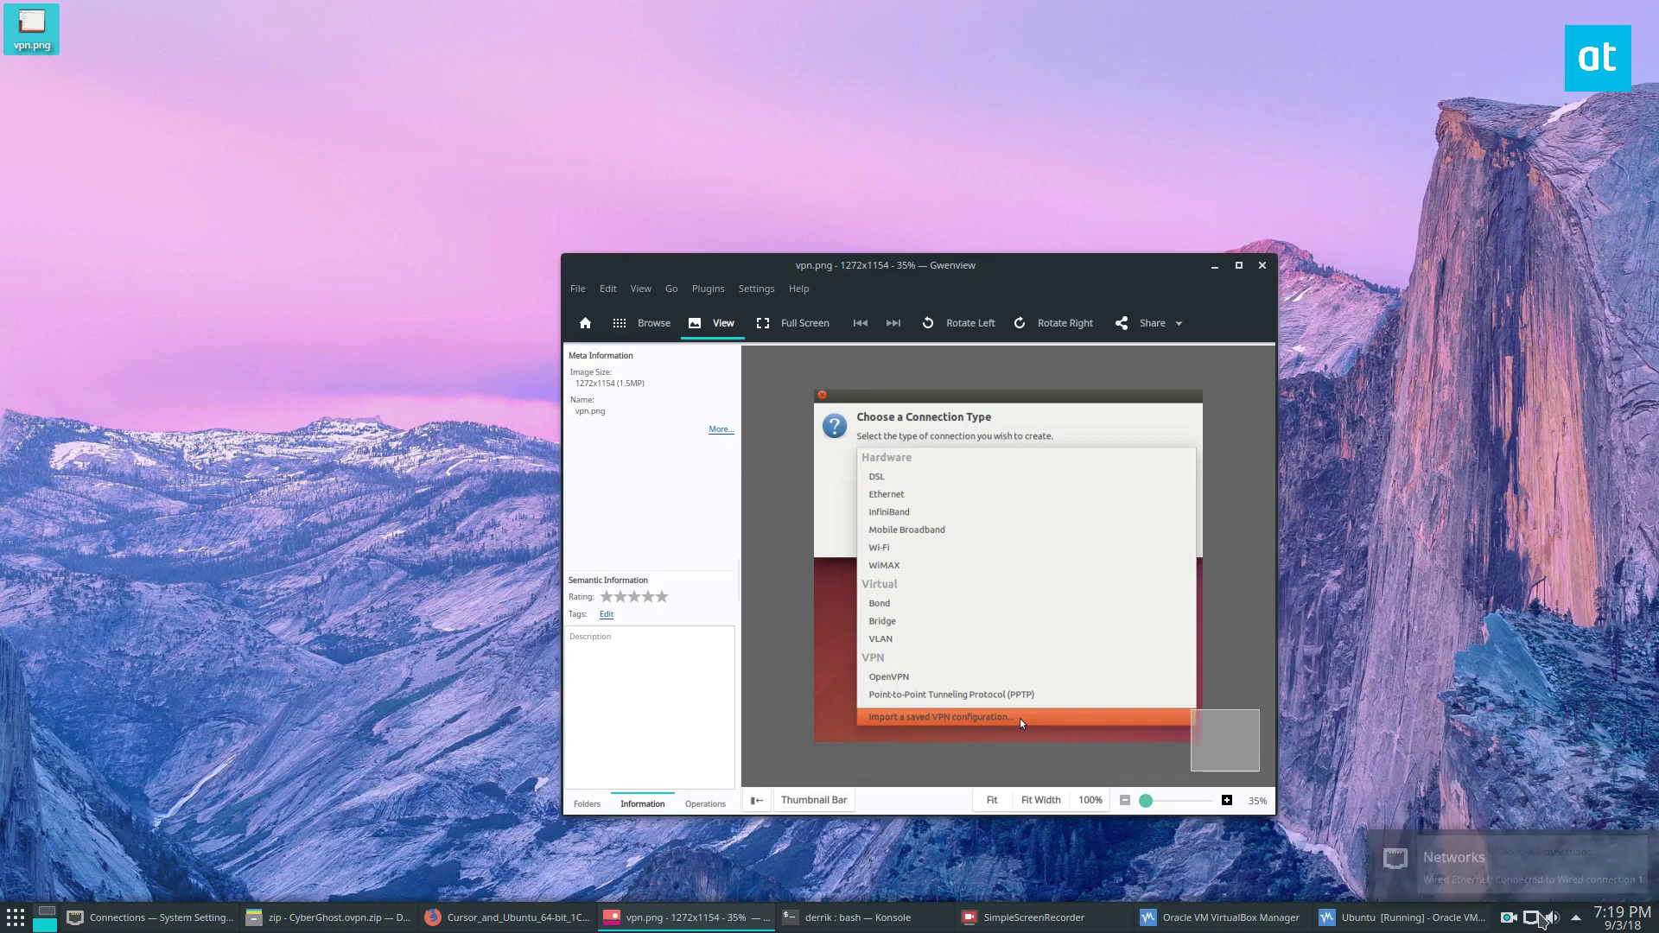
{"action": "left_click", "coordinate": [1519, 854]}
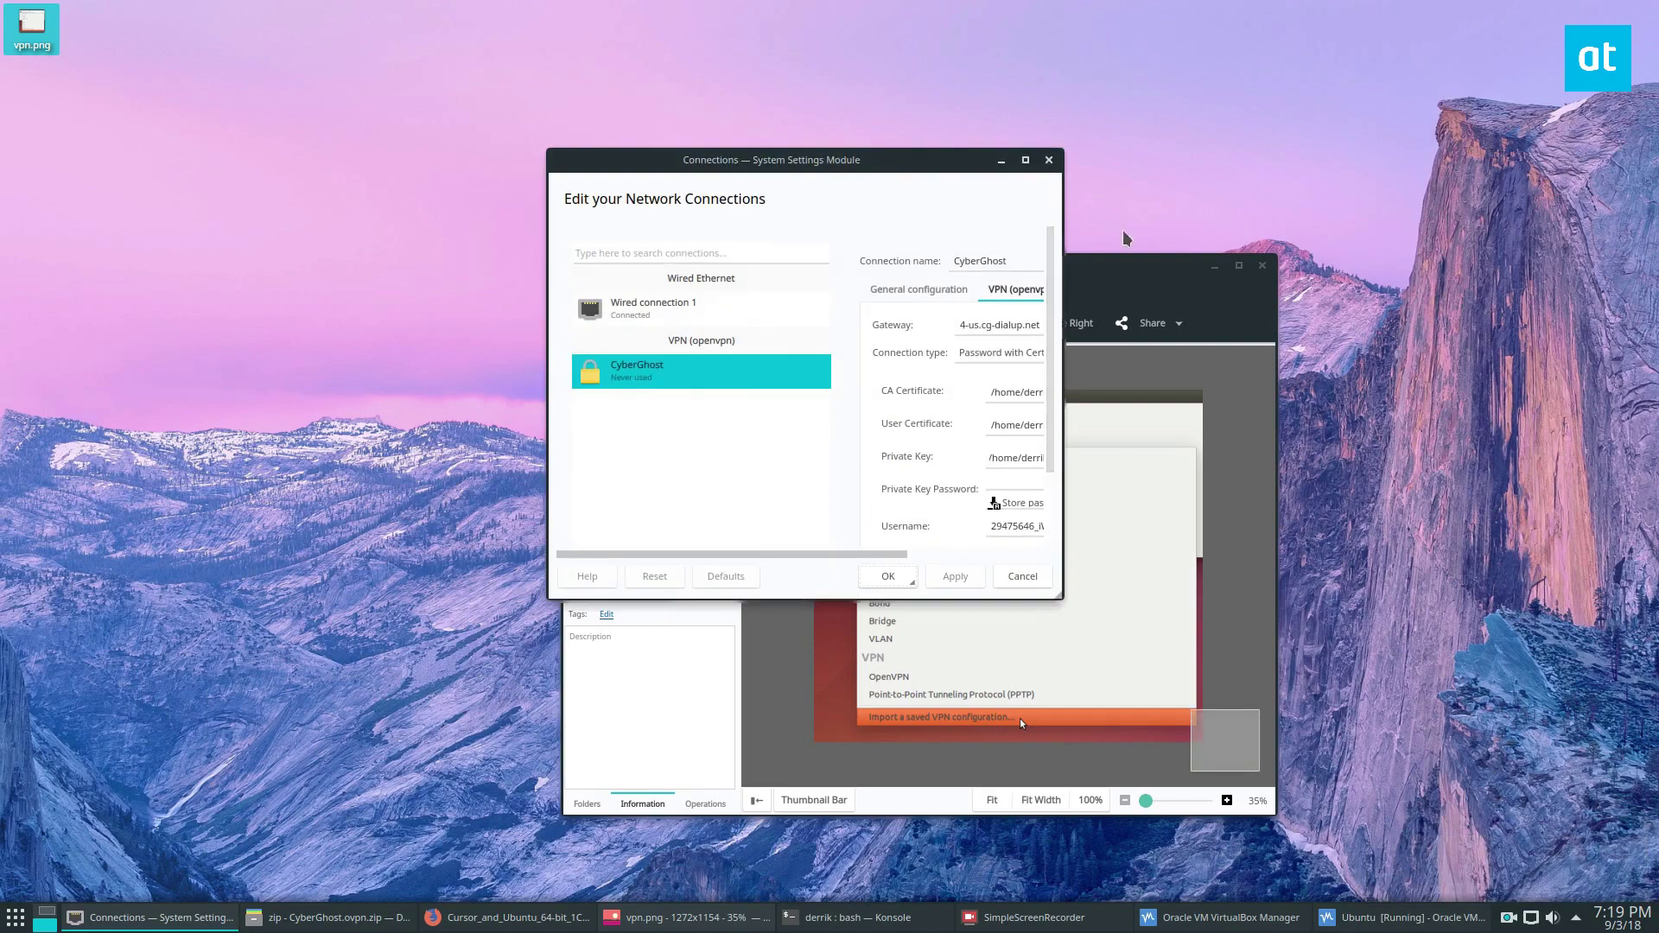
{"action": "left_click", "coordinate": [1002, 161]}
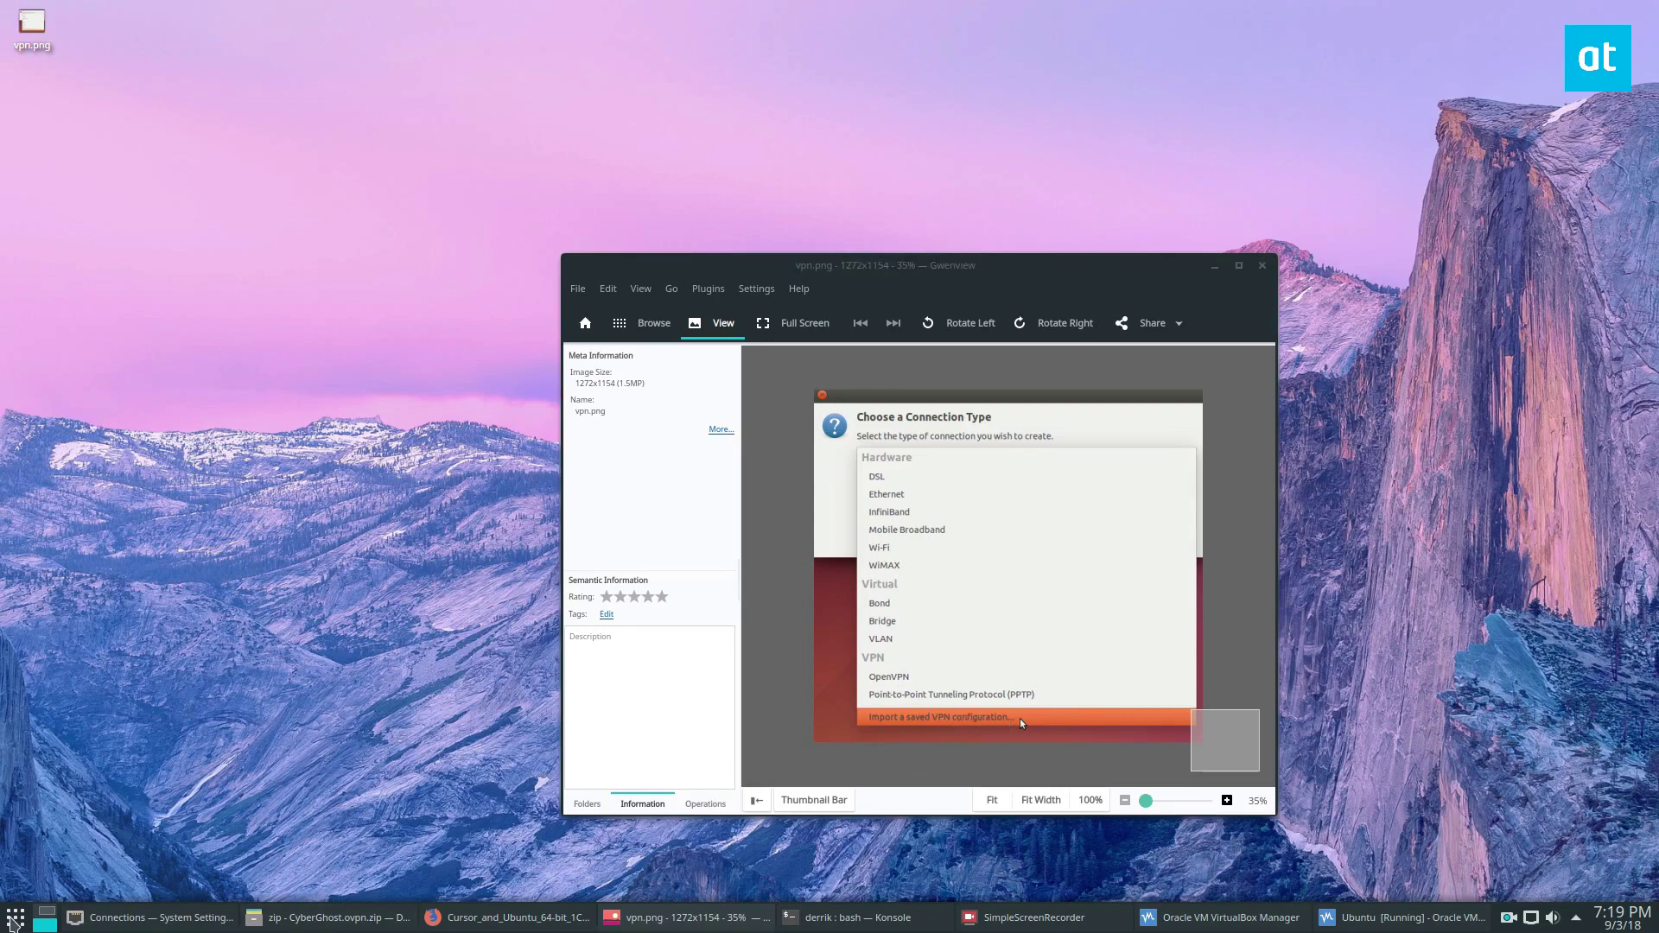
{"action": "left_click", "coordinate": [14, 917]}
{"action": "left_click", "coordinate": [249, 930]}
{"action": "left_click", "coordinate": [249, 930]}
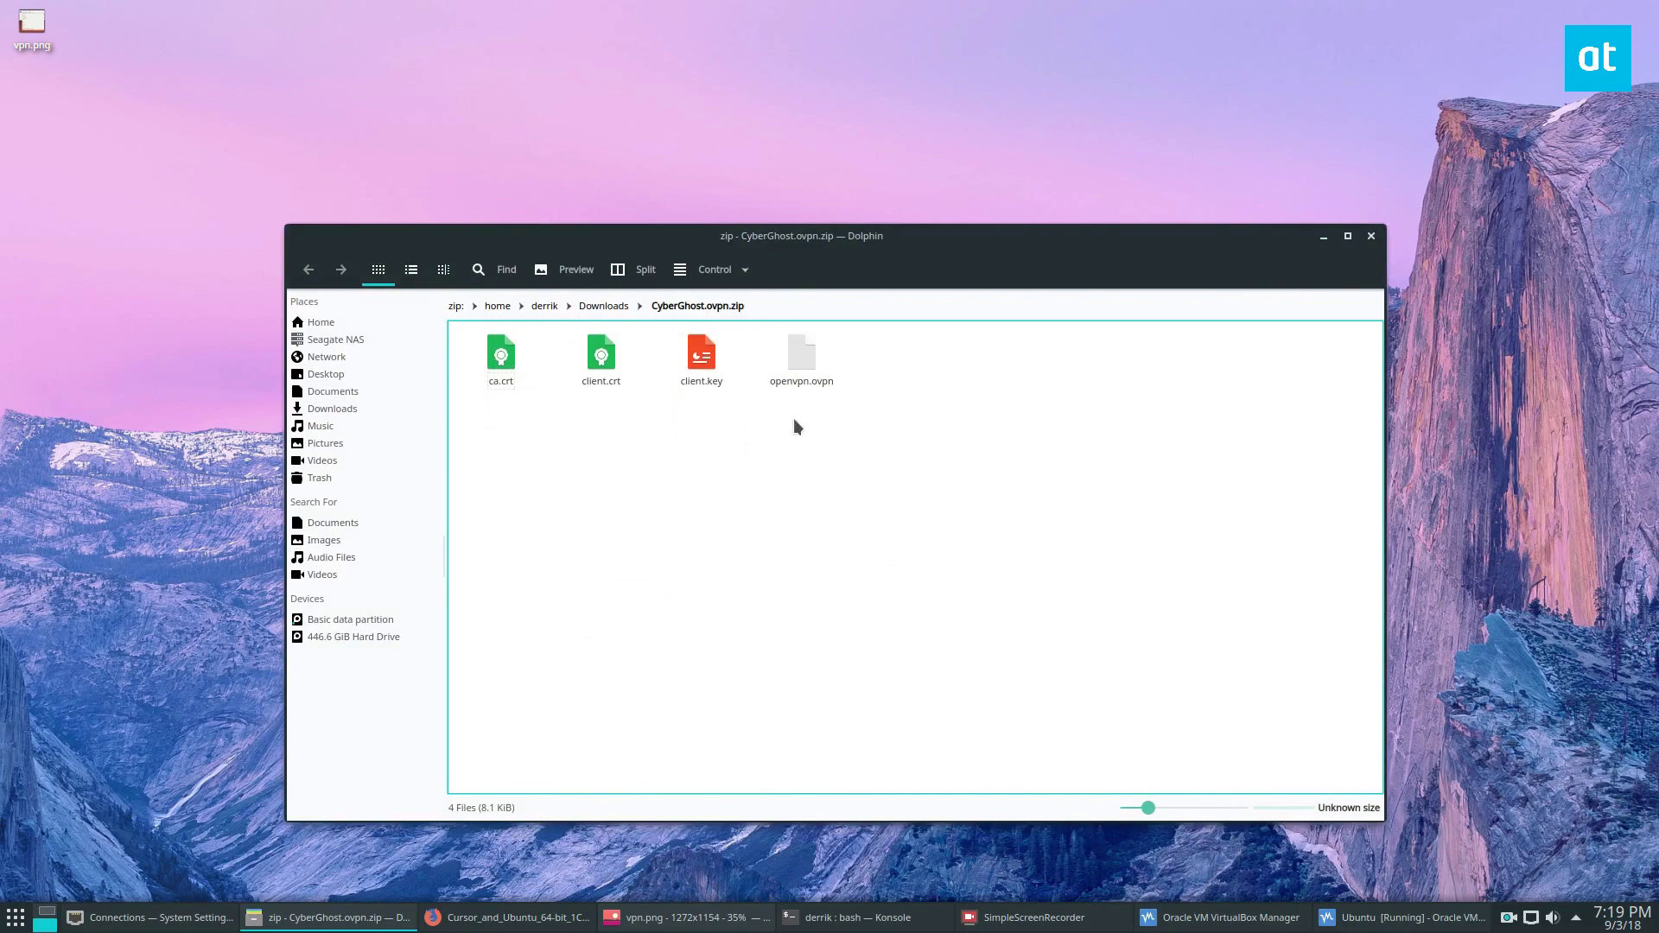
{"action": "left_click", "coordinate": [1323, 236]}
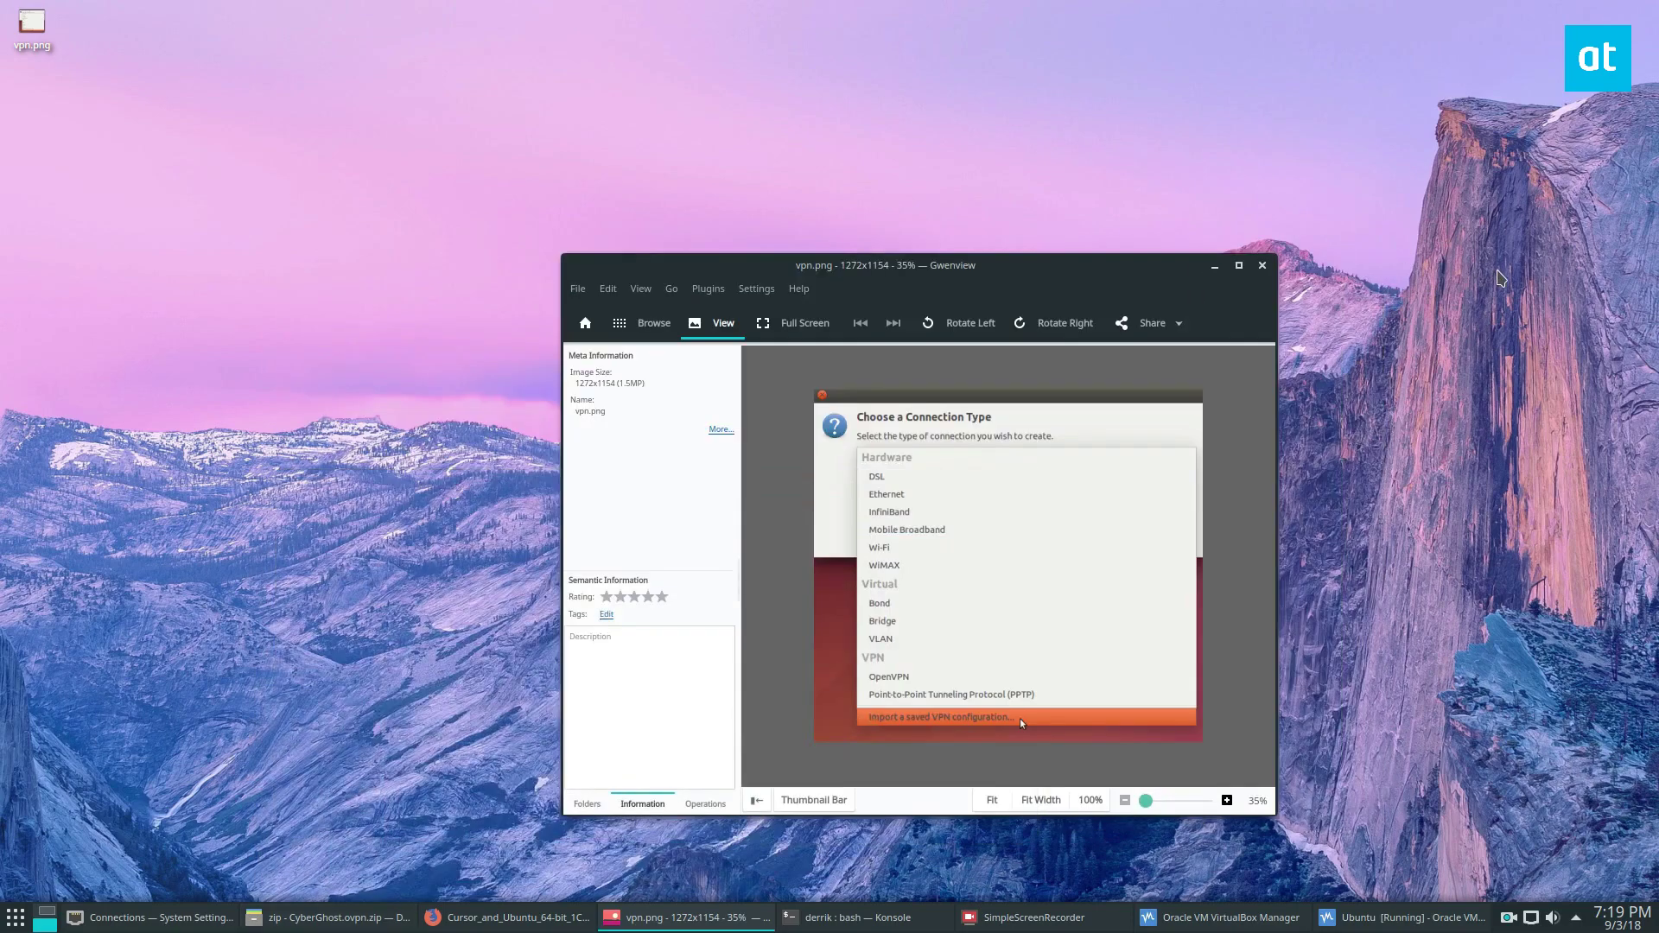